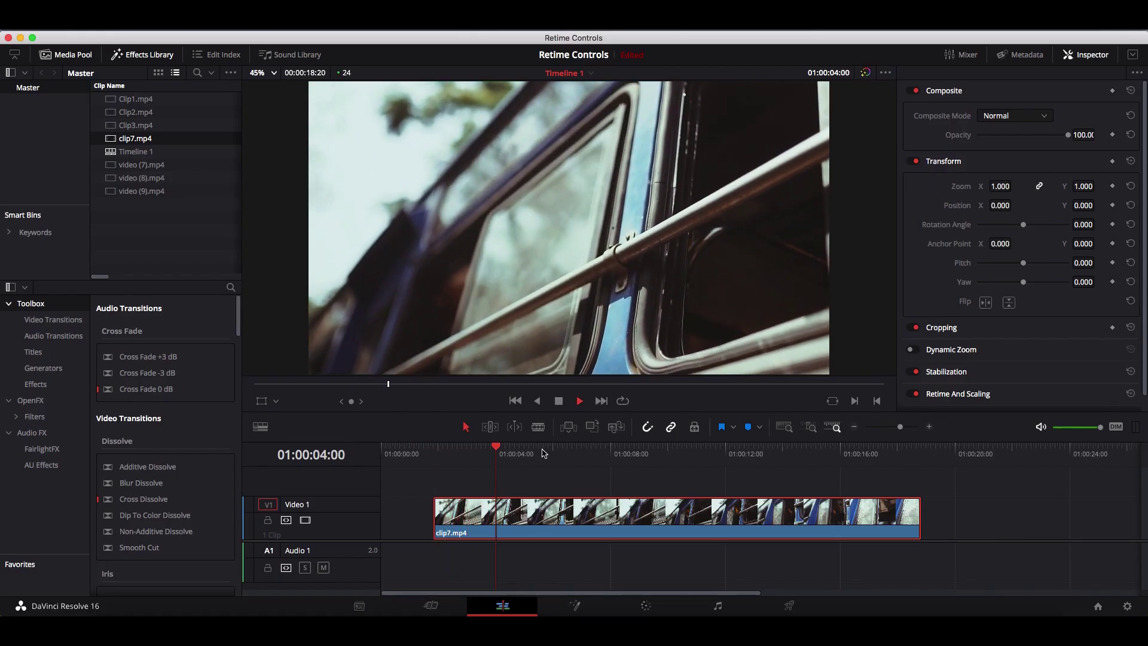
Scrub through clip7.mp4, park the playhead at 01:00:01:20 and open the clip's context menu.
click(677, 454)
click(755, 454)
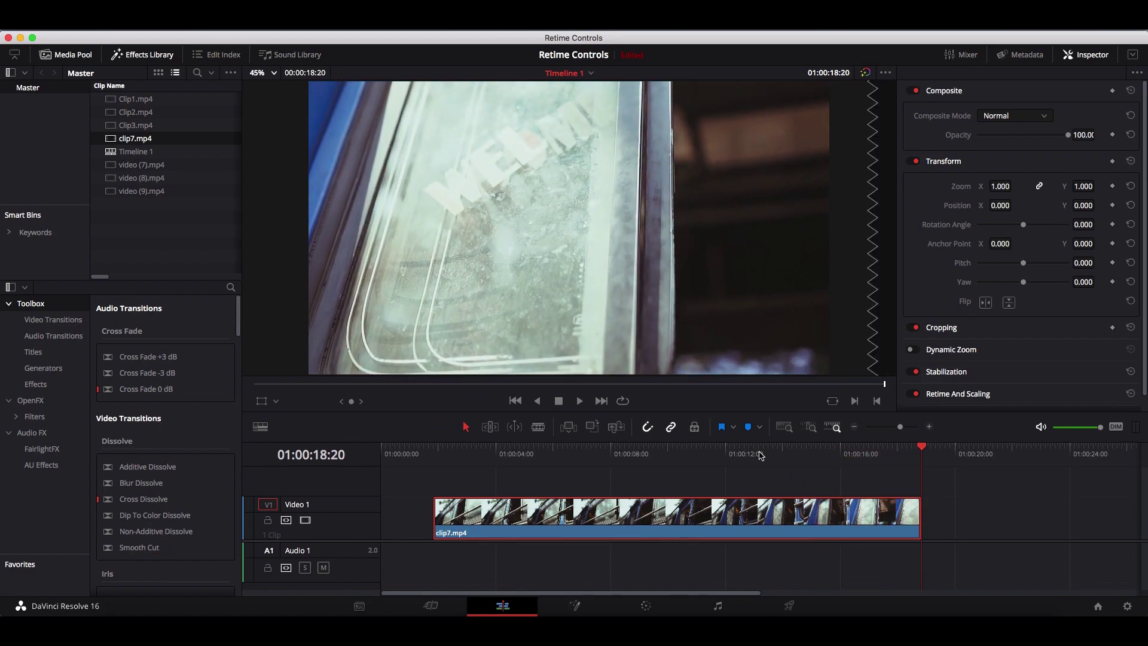
click(434, 455)
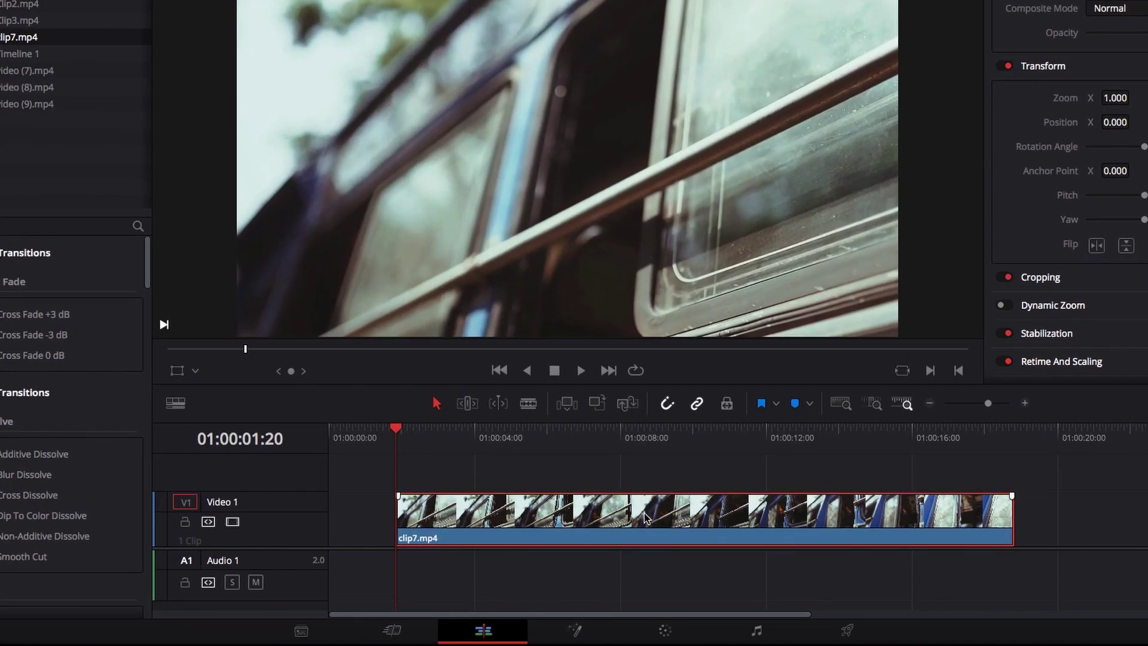
right_click(639, 517)
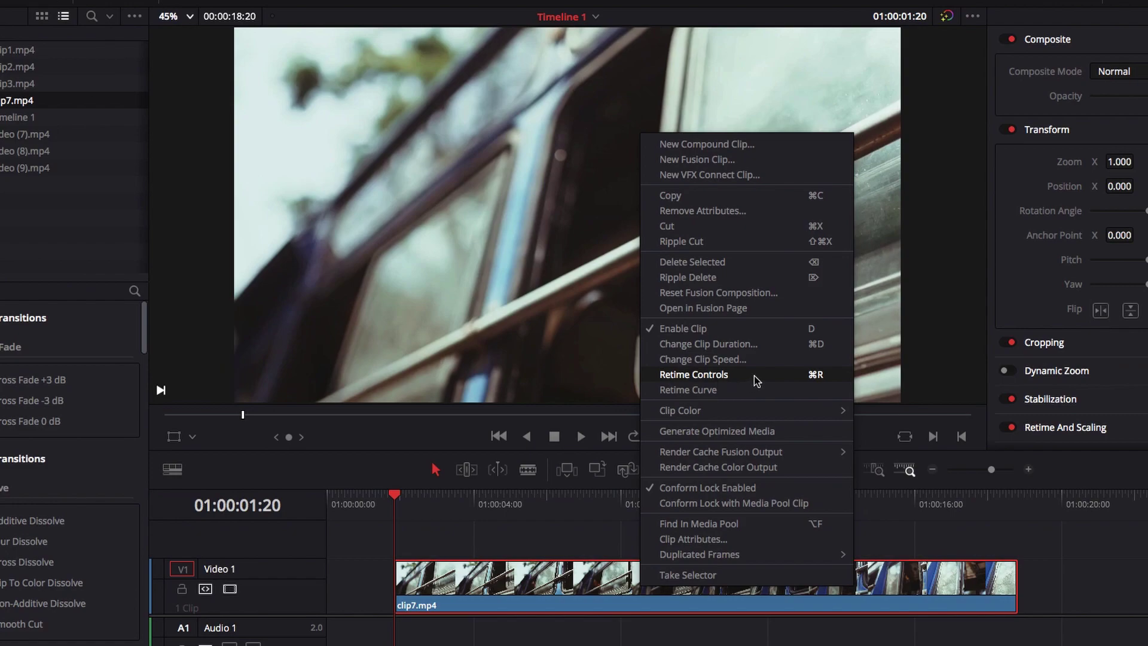
Enable Retime Controls on clip7.mp4, then toggle them off and back on with Cmd+R.
click(754, 376)
key(ctrl+r)
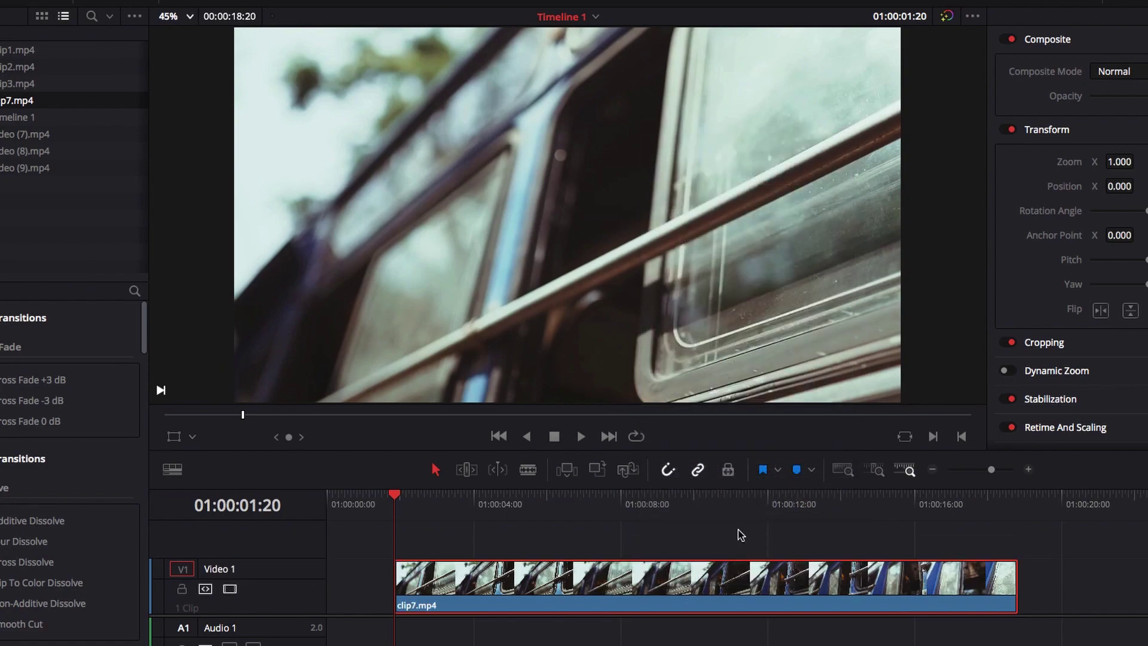
key(super+r)
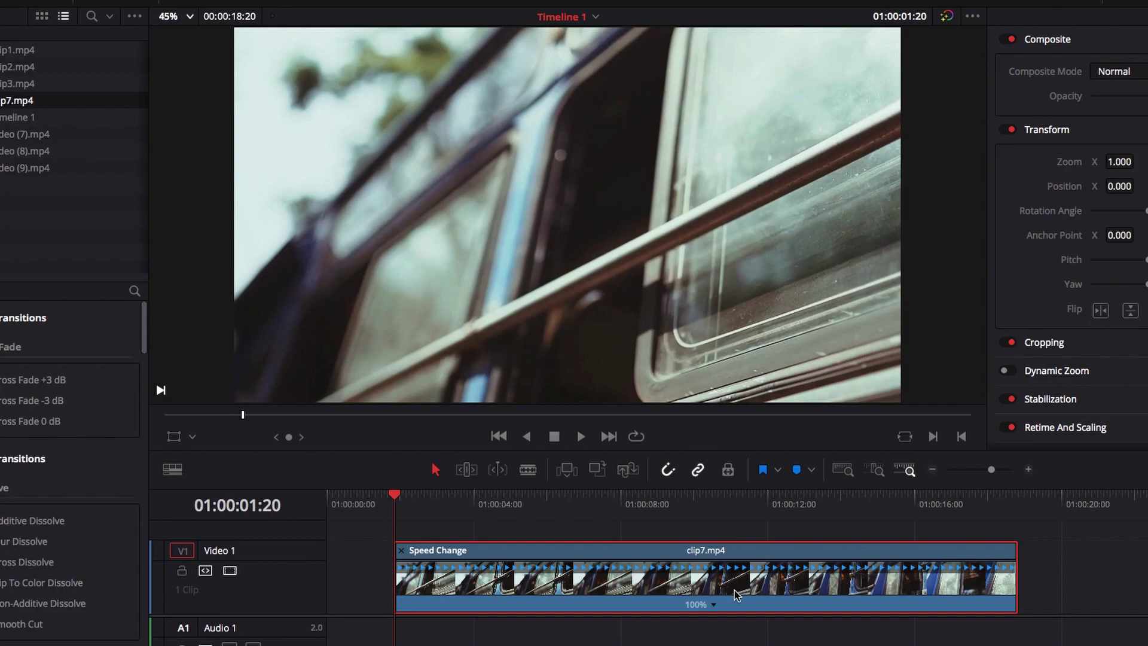
Add a speed point to clip7.mp4 at 01:00:03:17 from its speed menu.
click(480, 498)
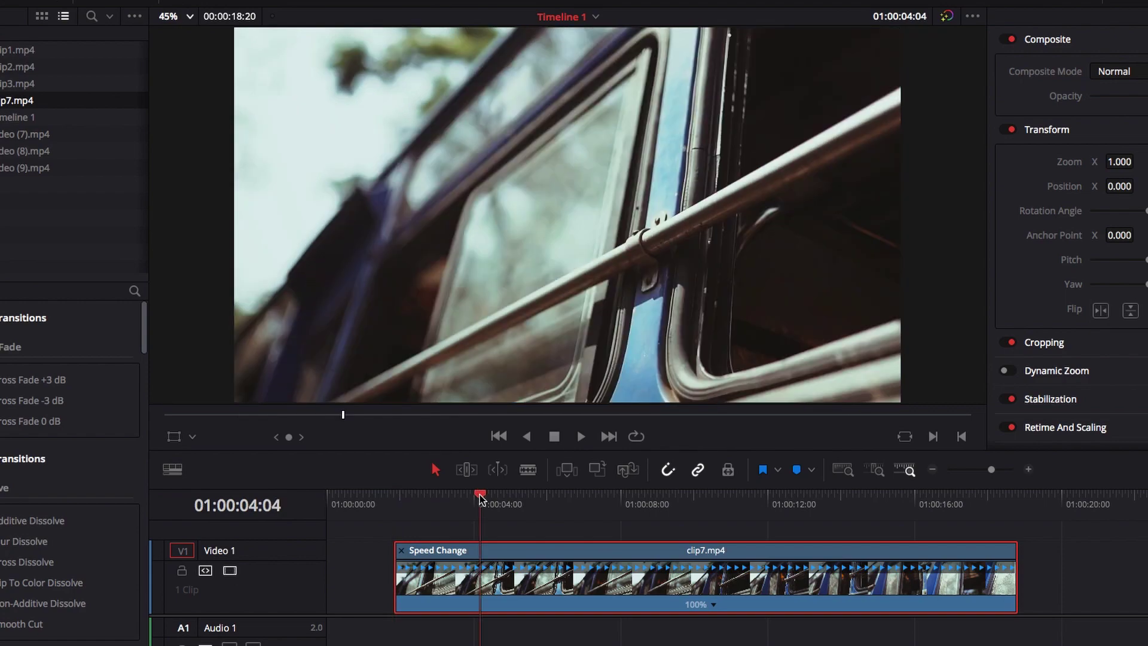
mouse_move(480, 498)
mouse_down()
mouse_move(464, 498)
mouse_move(474, 499)
mouse_up()
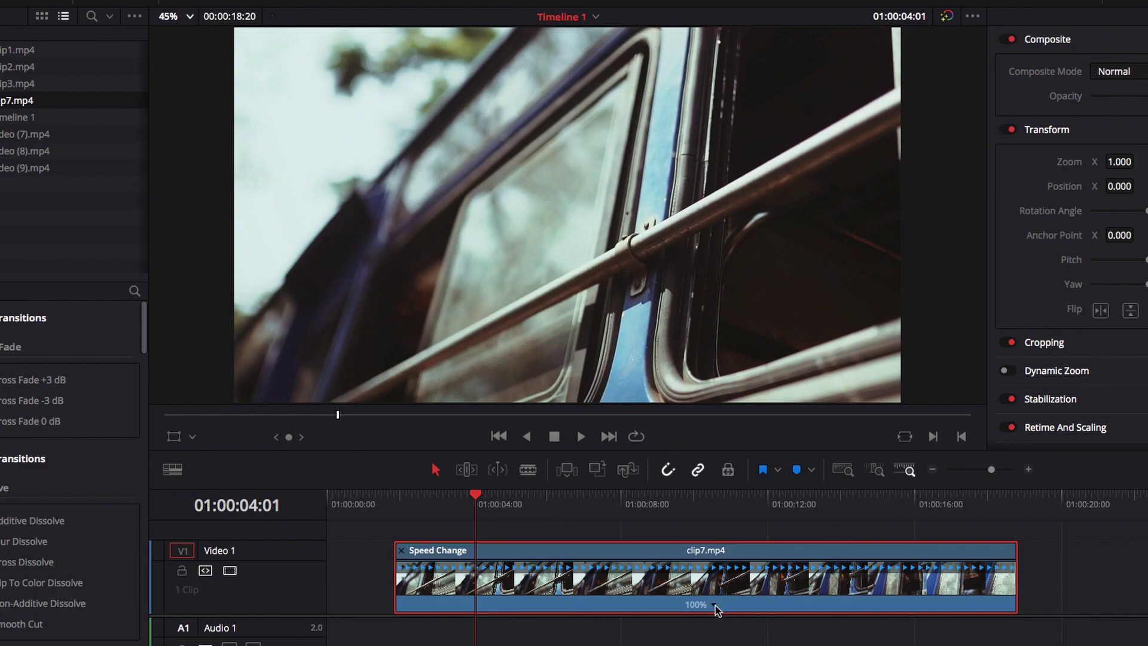
key(j)
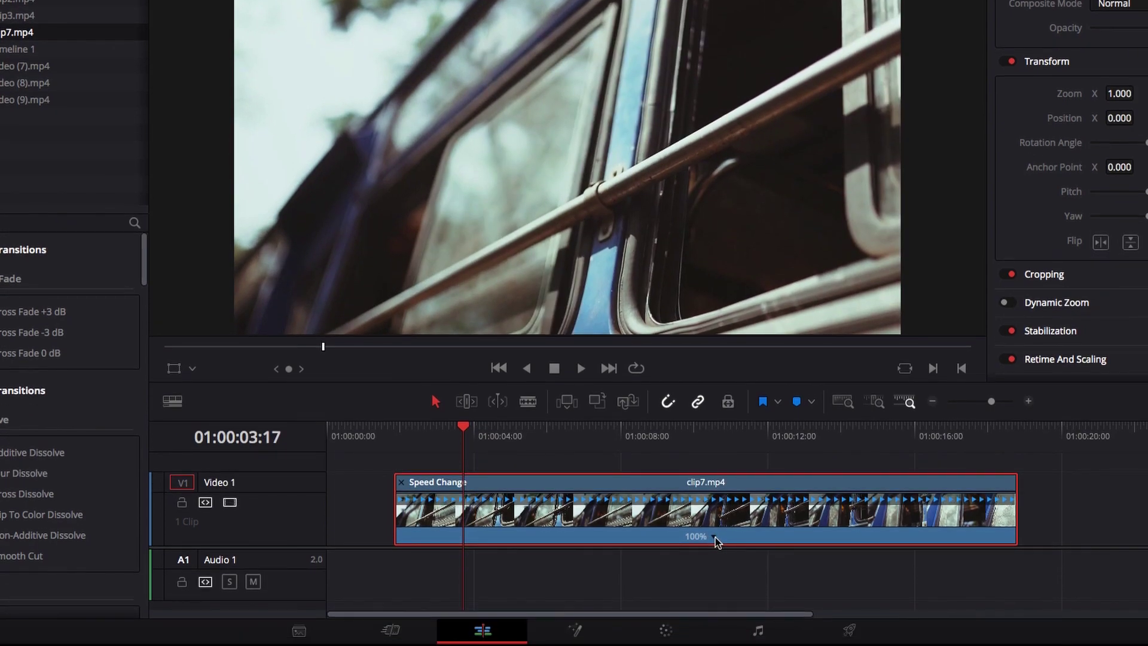
click(716, 605)
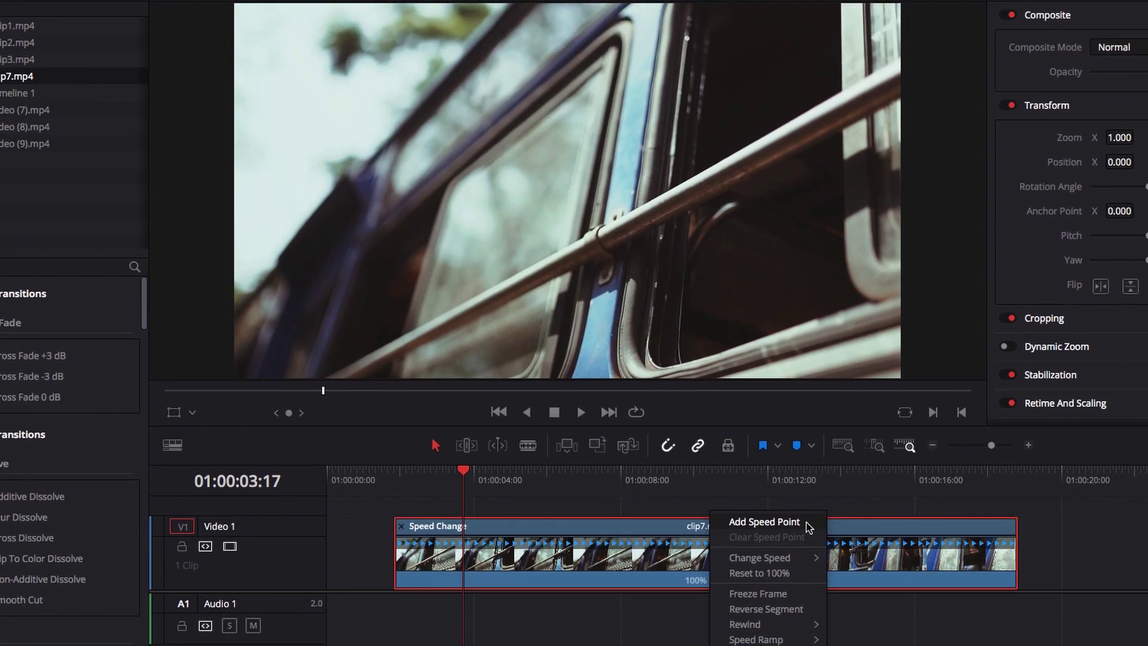
click(807, 478)
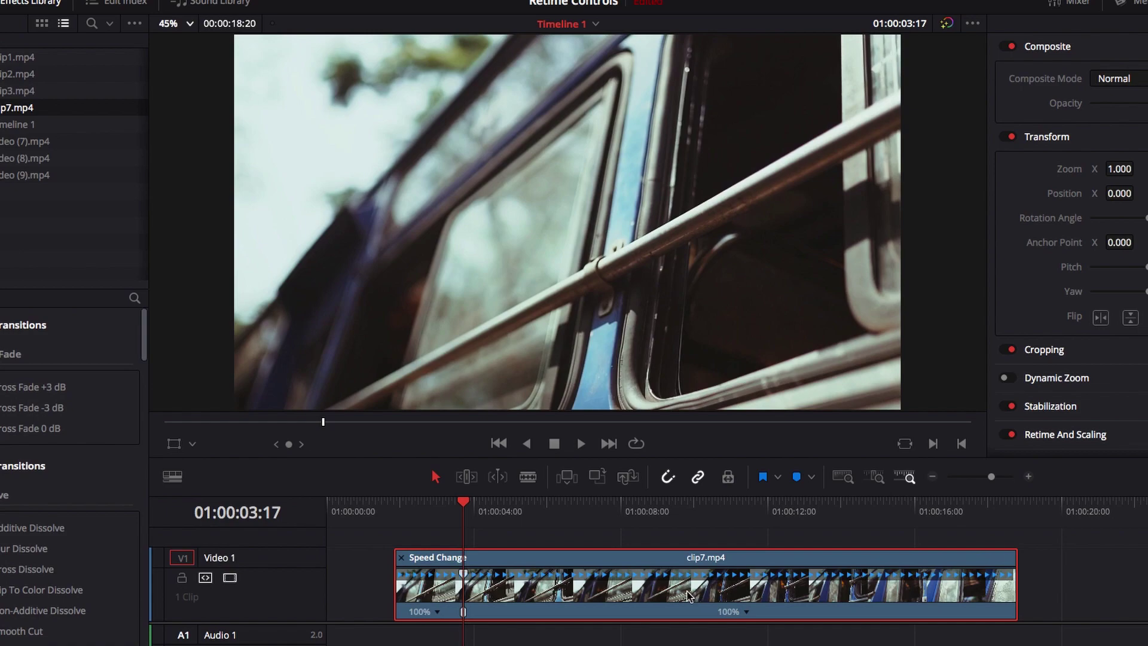
Add speed points at 01:00:08:08 and 01:00:14:21 from the second and third segments' speed menus.
drag(658, 510, 634, 512)
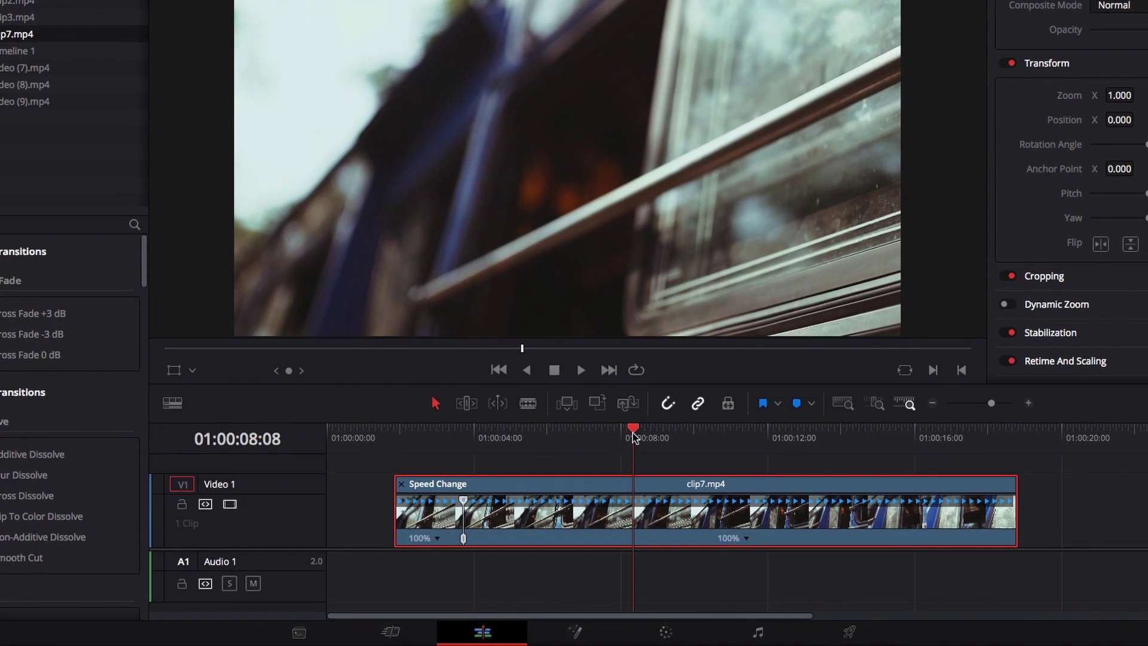
click(747, 538)
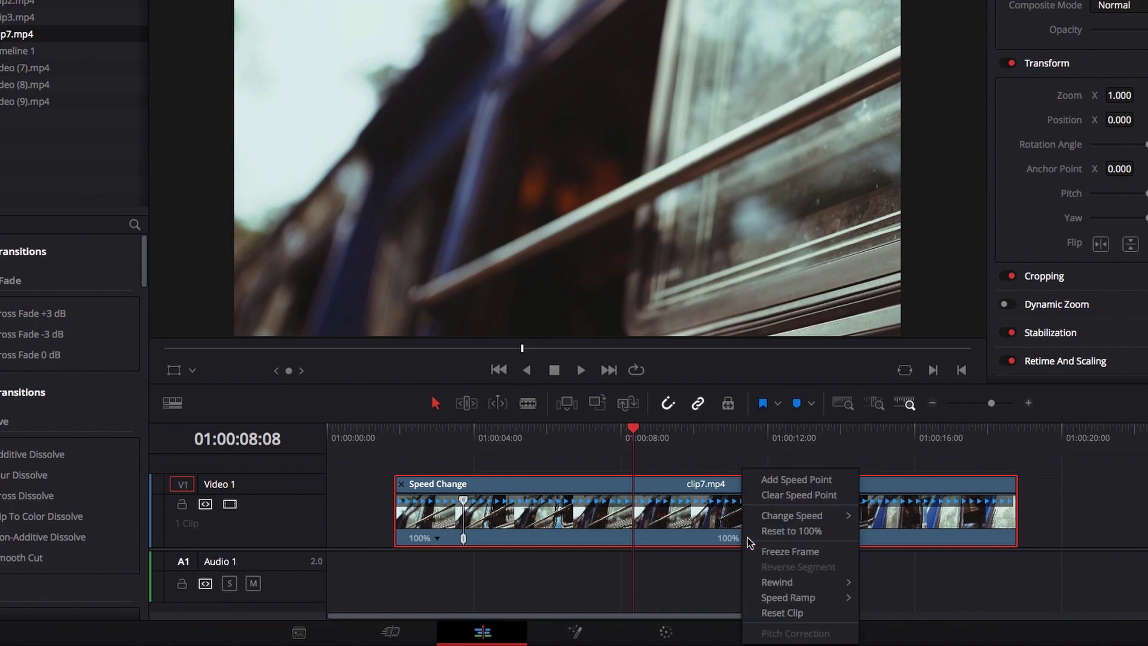
click(802, 479)
click(895, 429)
drag(895, 429, 873, 438)
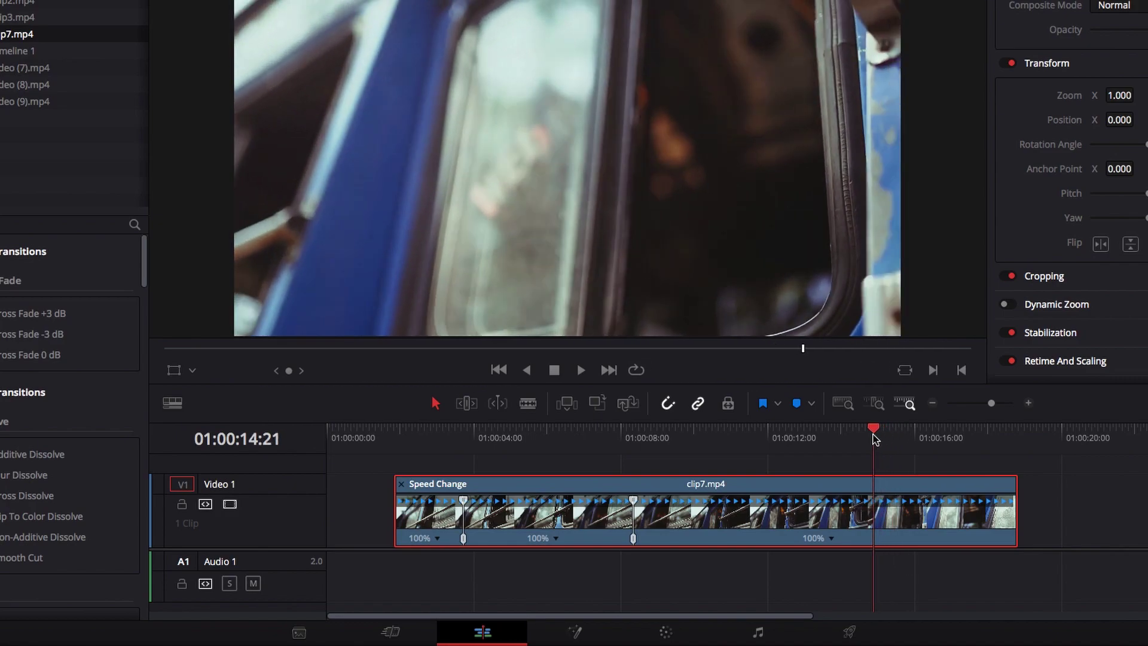
click(830, 537)
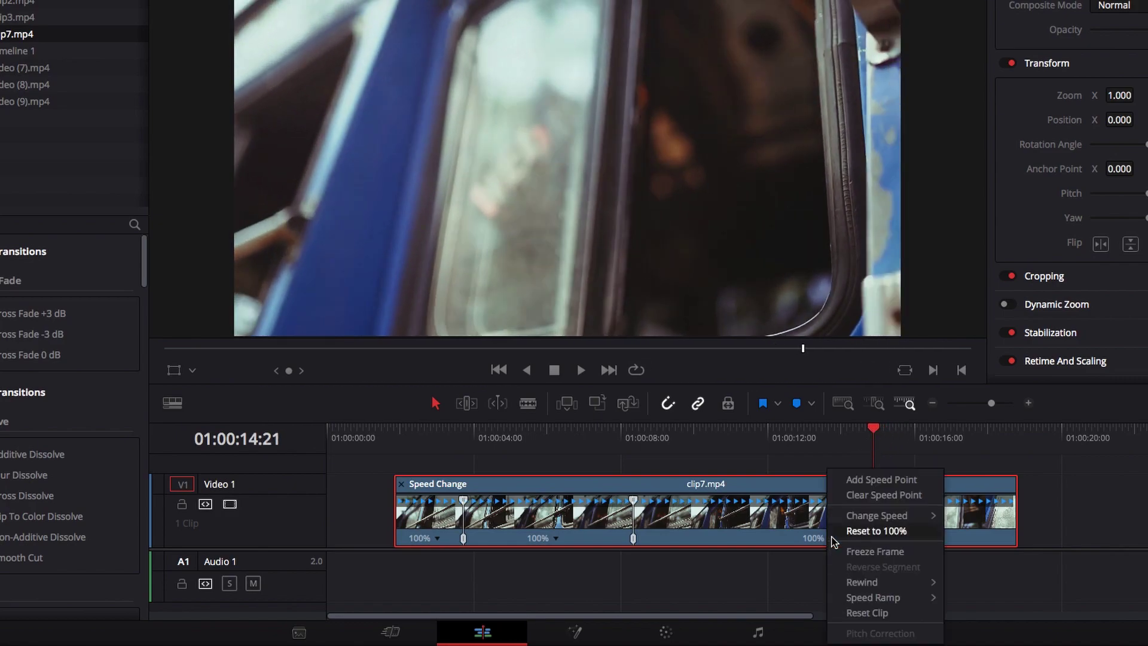
click(890, 480)
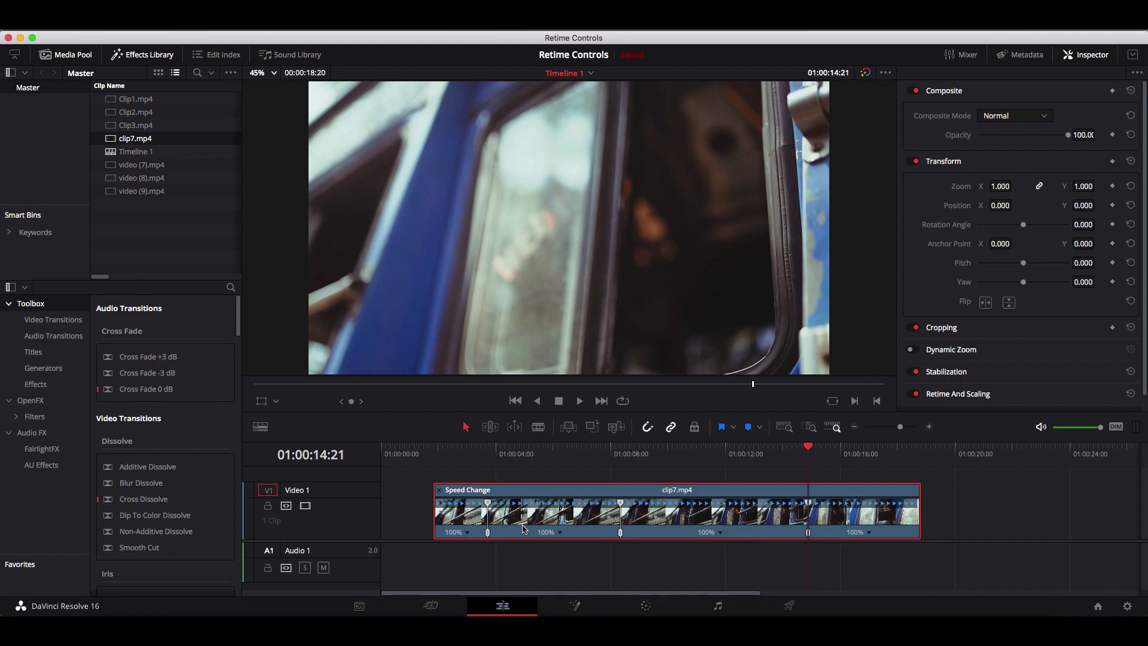
Change the first segment of clip7.mp4 to 75% speed via Change Speed.
click(436, 448)
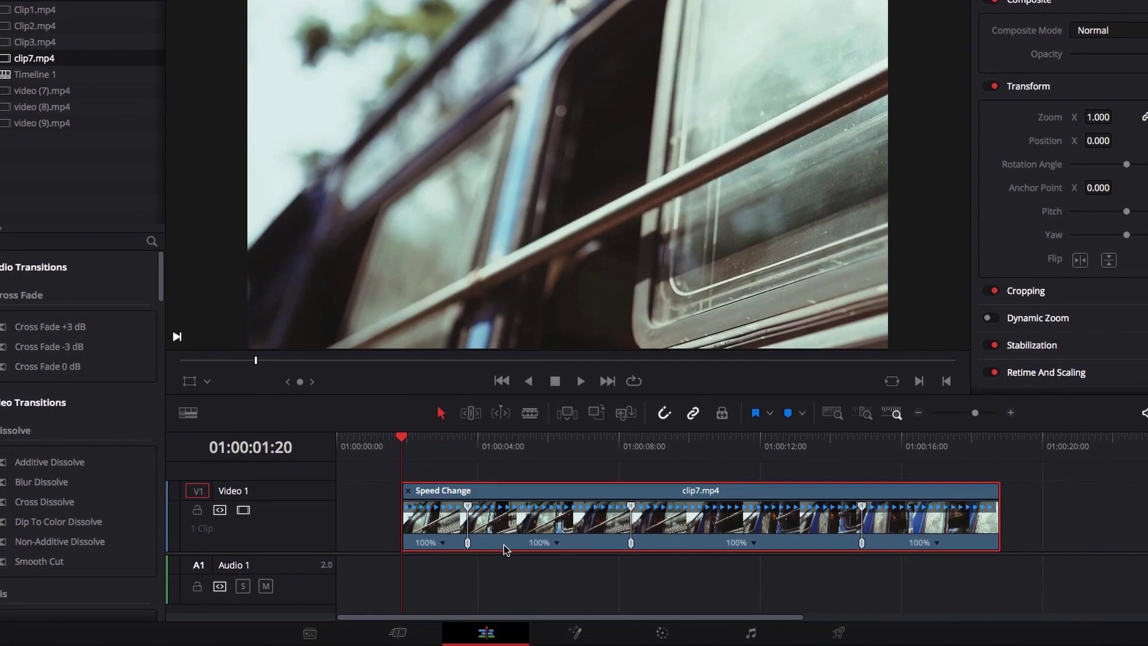
click(442, 543)
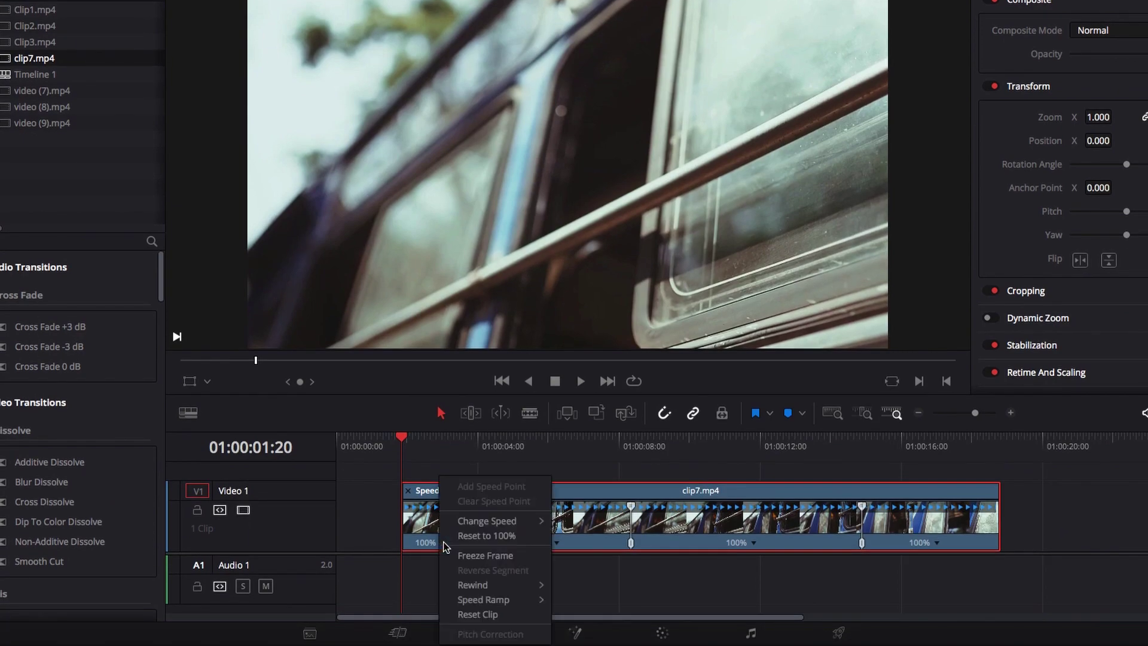
mouse_move(495, 526)
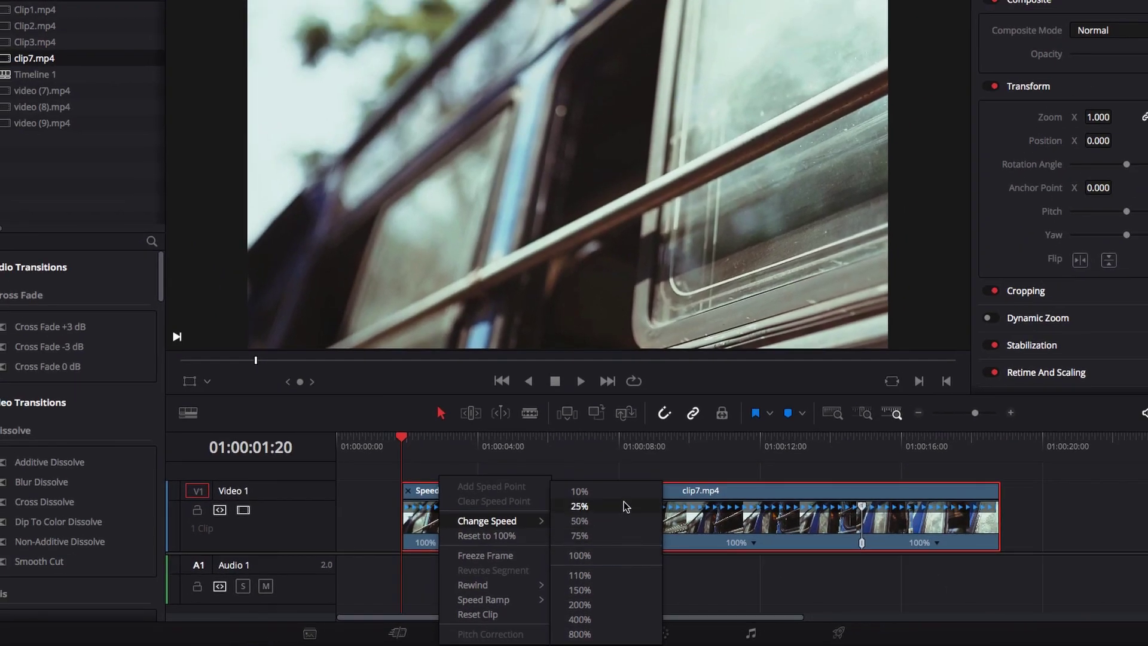
click(609, 536)
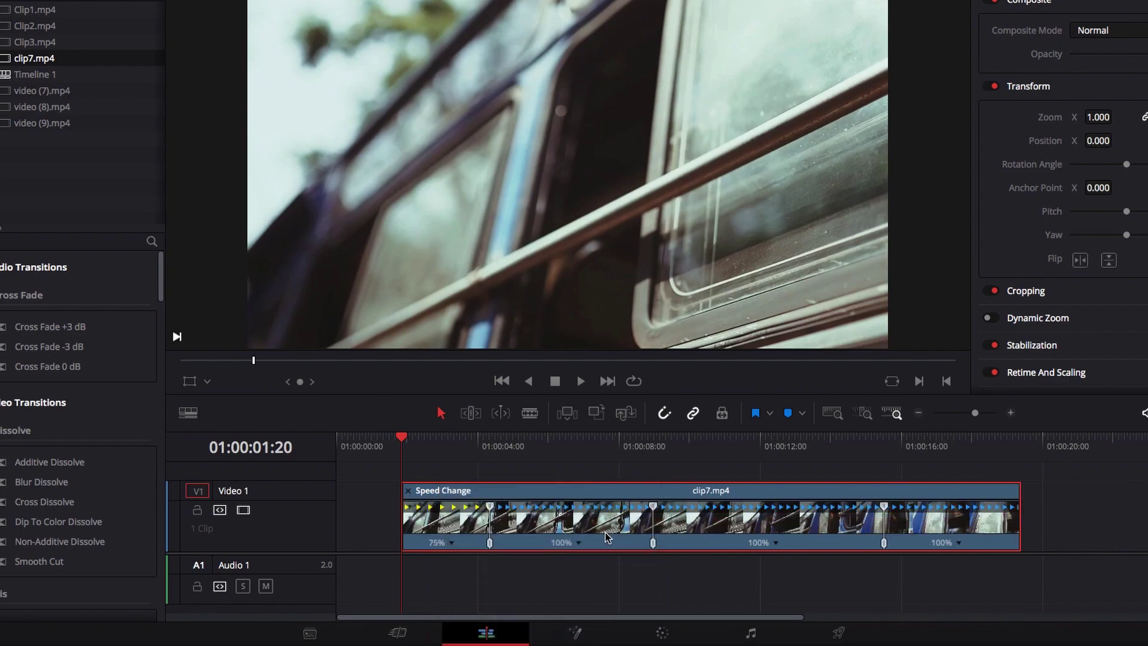
right_click(582, 546)
mouse_move(658, 523)
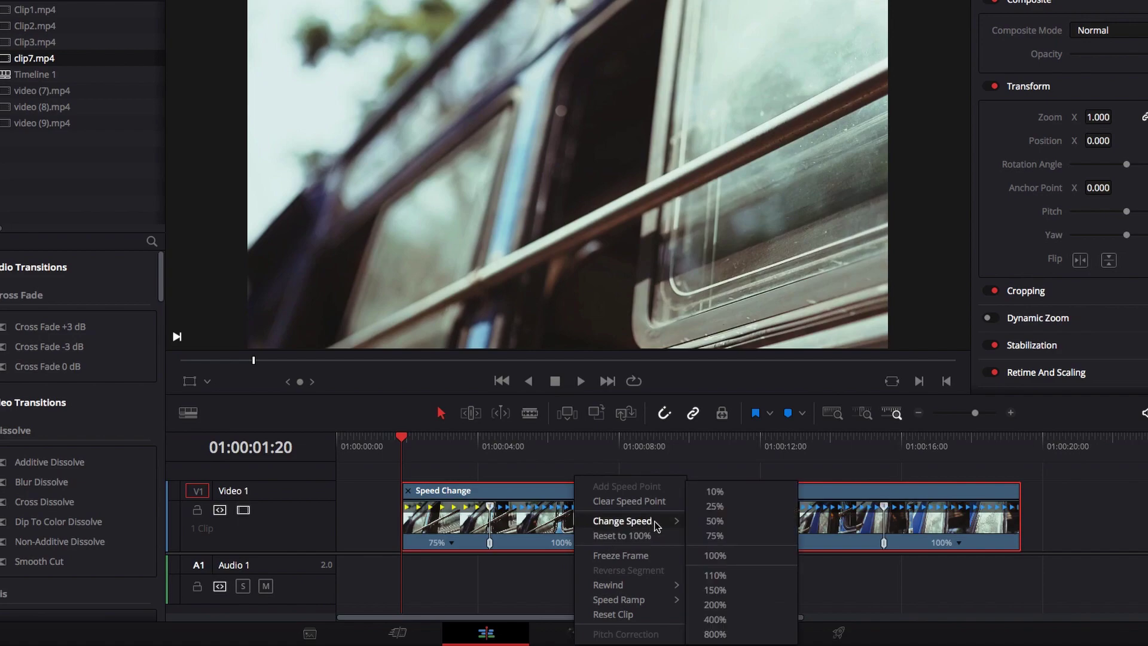
Set the second segment to 200% and the third to 400%, then play the clip.
click(739, 610)
right_click(697, 546)
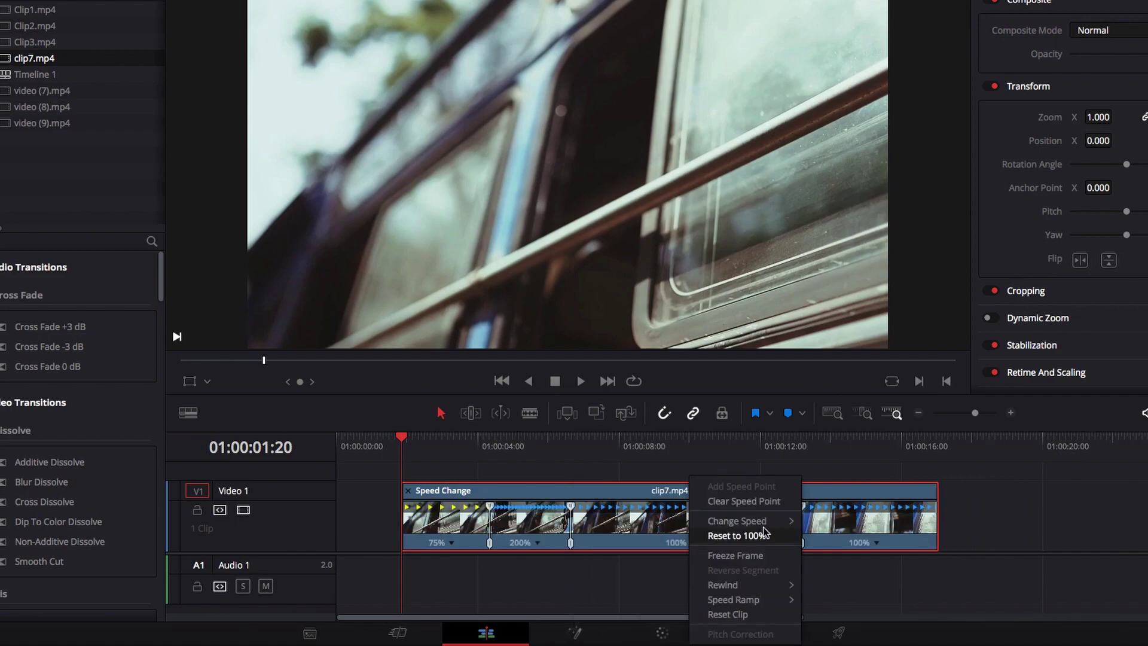
mouse_move(772, 521)
click(859, 619)
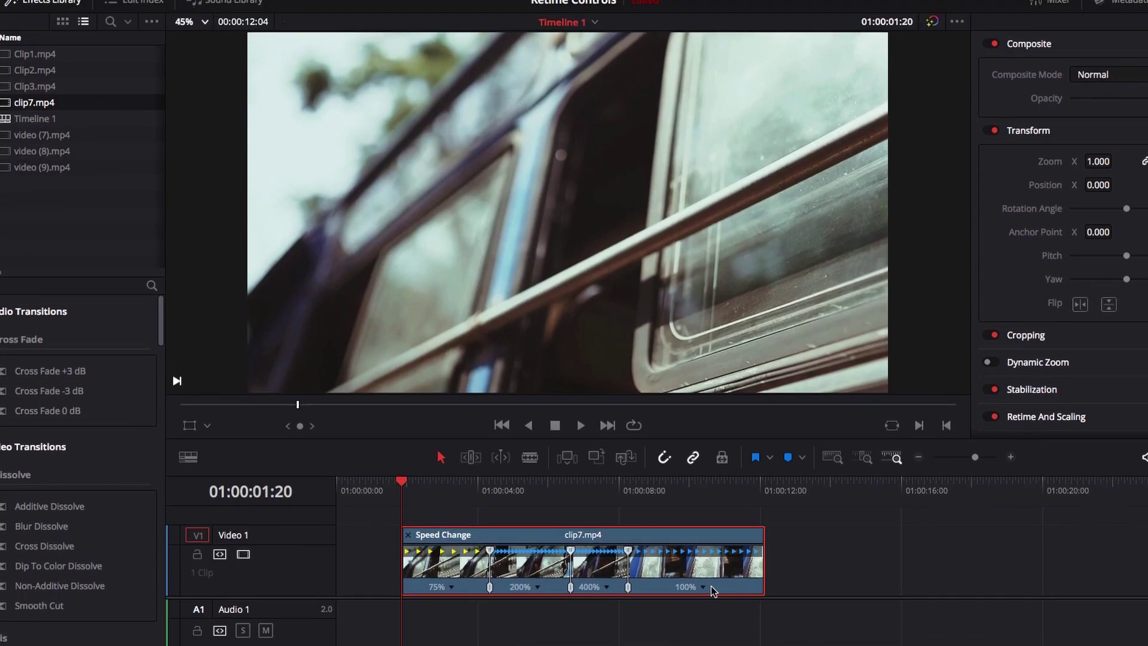
key(space)
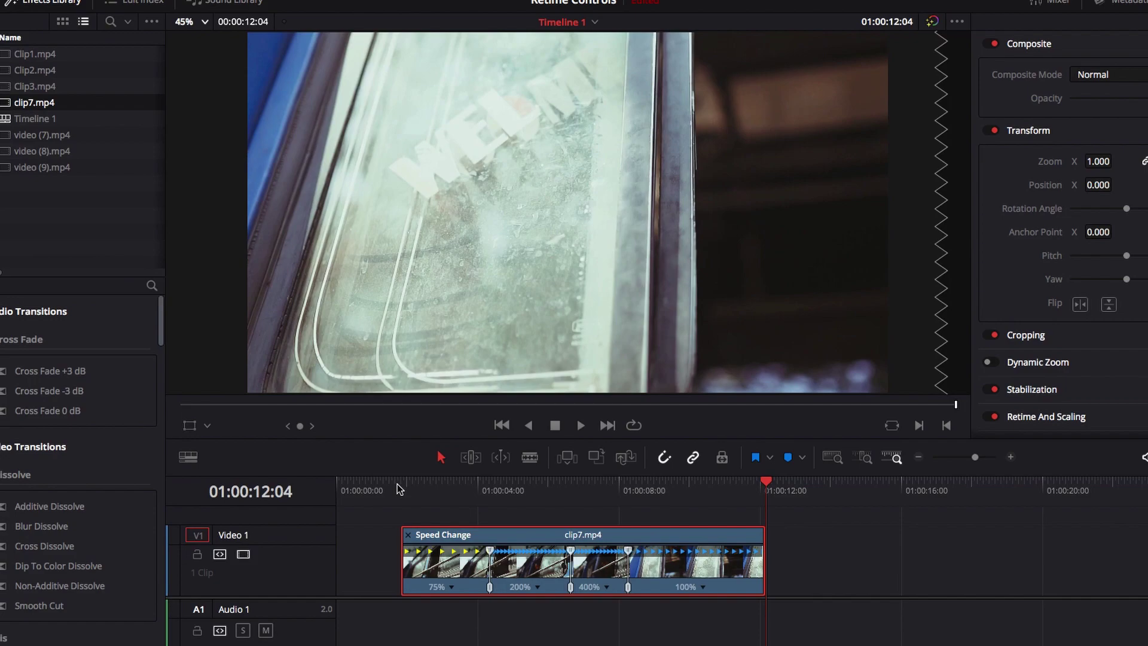
Drag the first three speed points left so the sections read 80%, 247% and 476%.
click(399, 489)
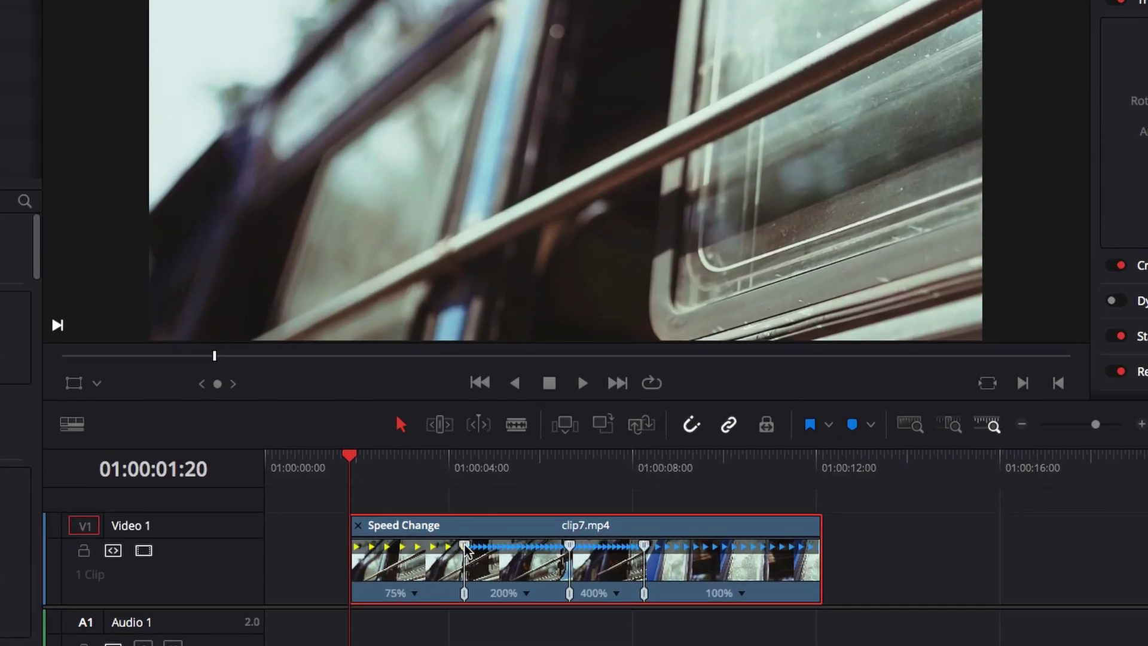
click(570, 546)
click(643, 546)
click(465, 547)
mouse_move(467, 546)
mouse_down()
mouse_move(432, 551)
mouse_move(579, 562)
mouse_move(413, 563)
mouse_move(458, 562)
mouse_up()
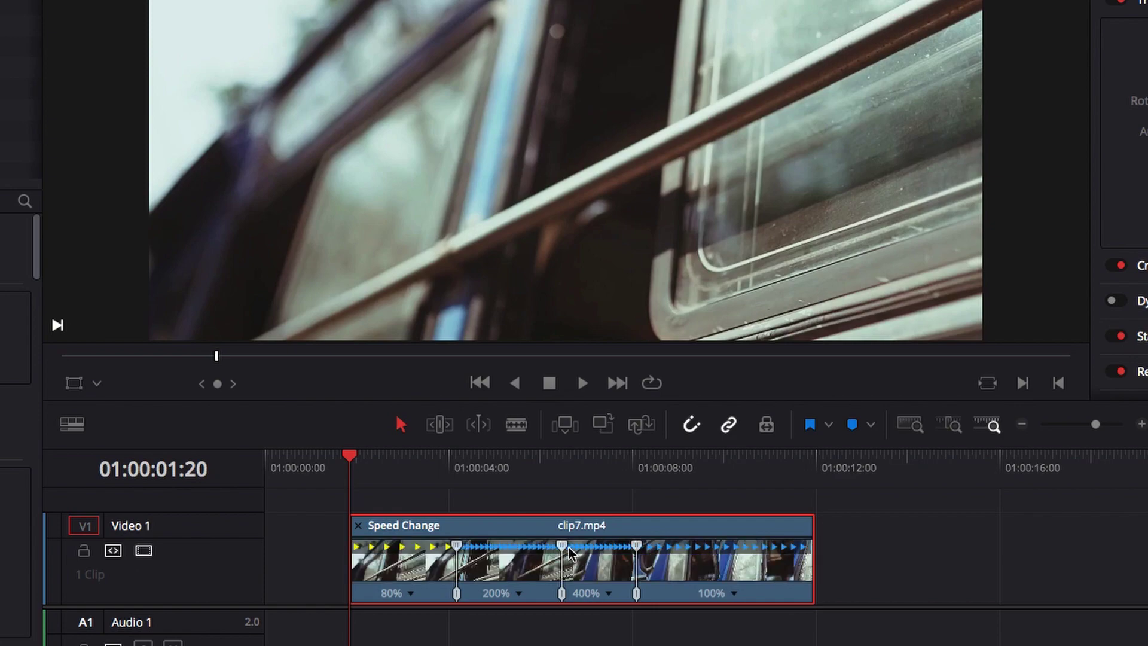
drag(563, 547, 542, 547)
drag(620, 546, 606, 547)
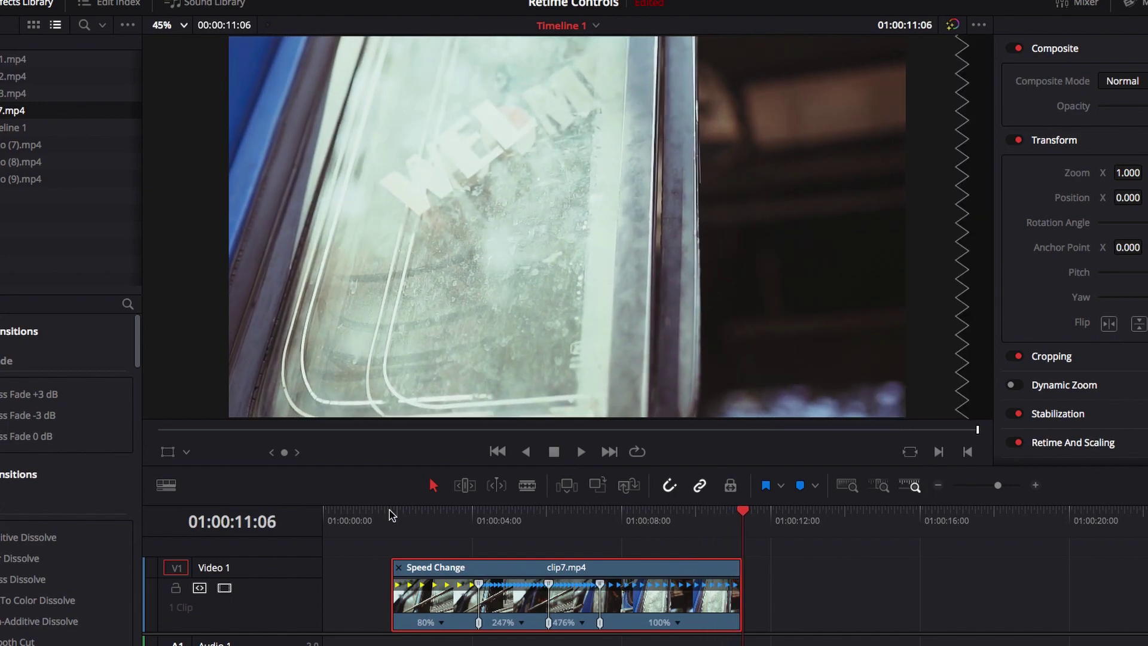
click(392, 514)
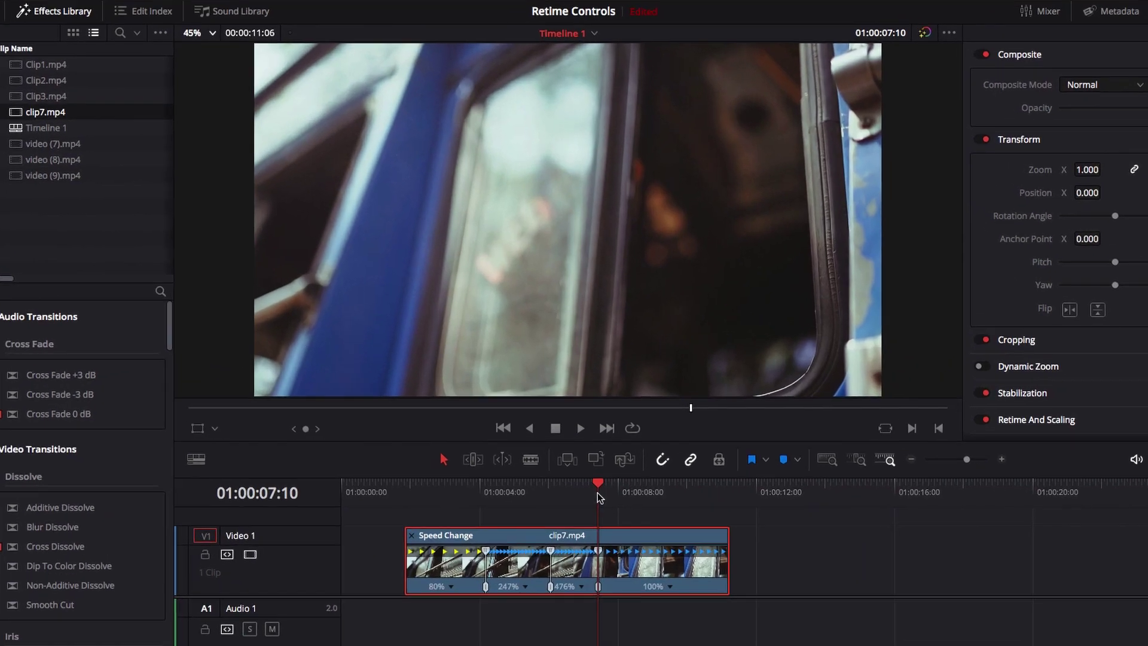
key(space)
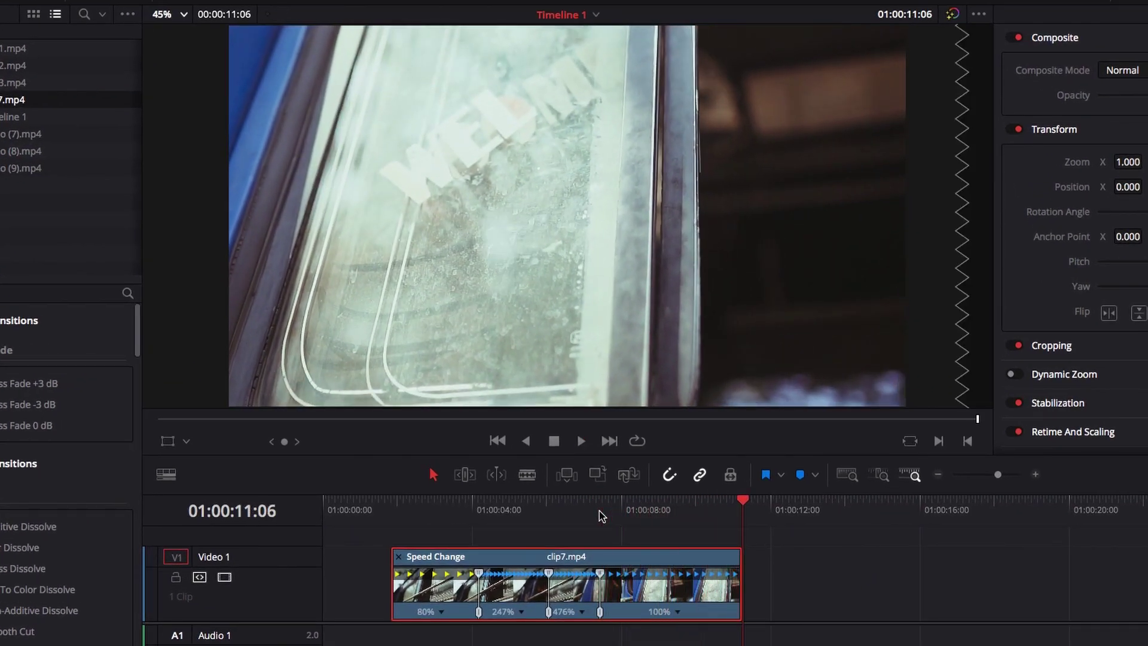
click(393, 511)
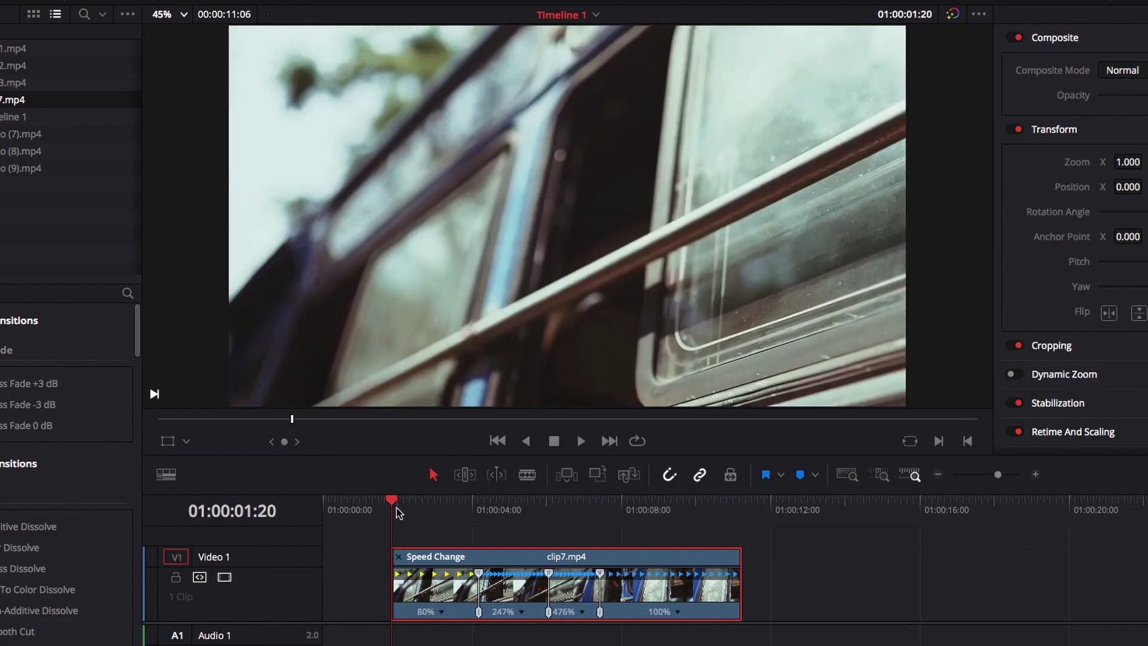
click(600, 612)
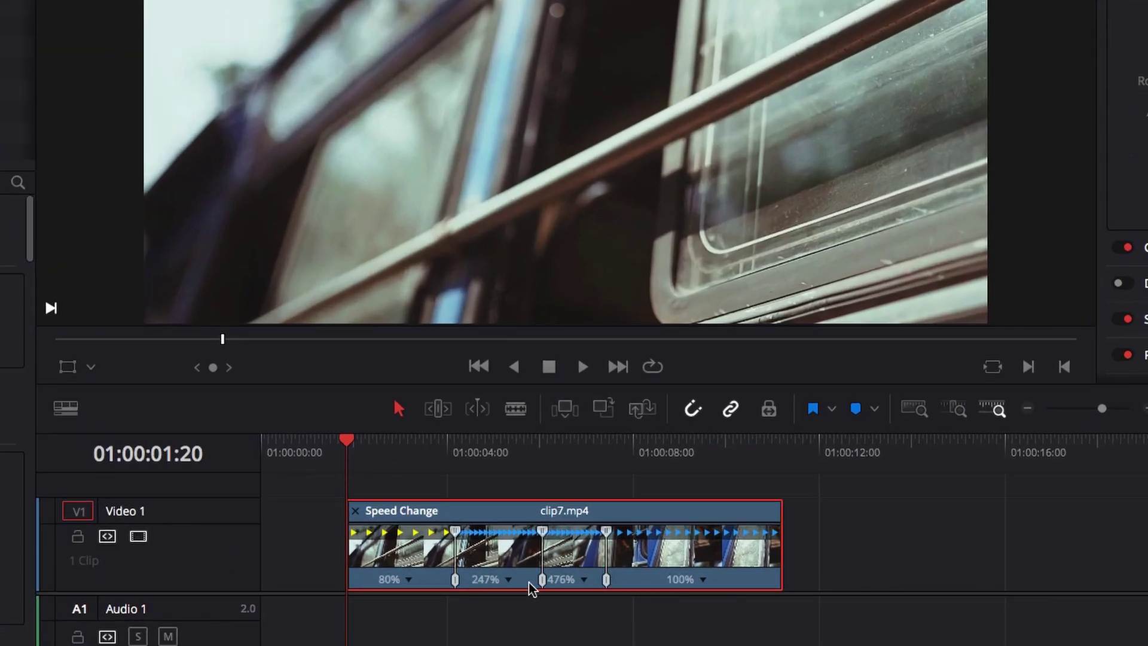
Drag the third speed point later to widen the 476% section, then park the playhead near it.
click(606, 580)
drag(607, 584, 633, 589)
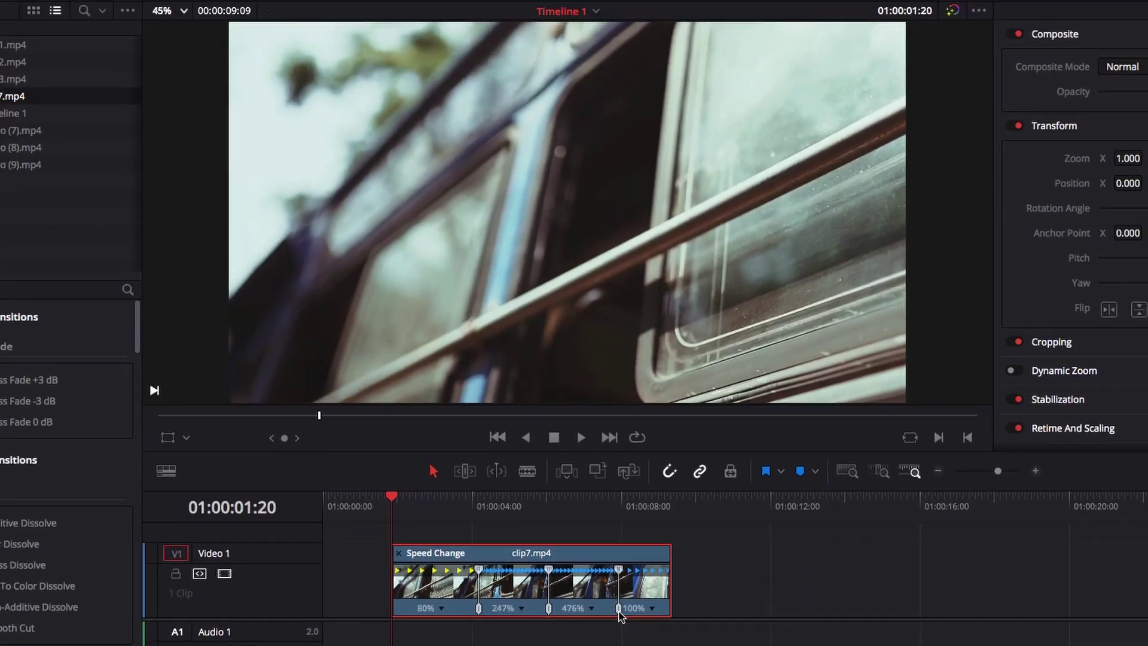
click(595, 506)
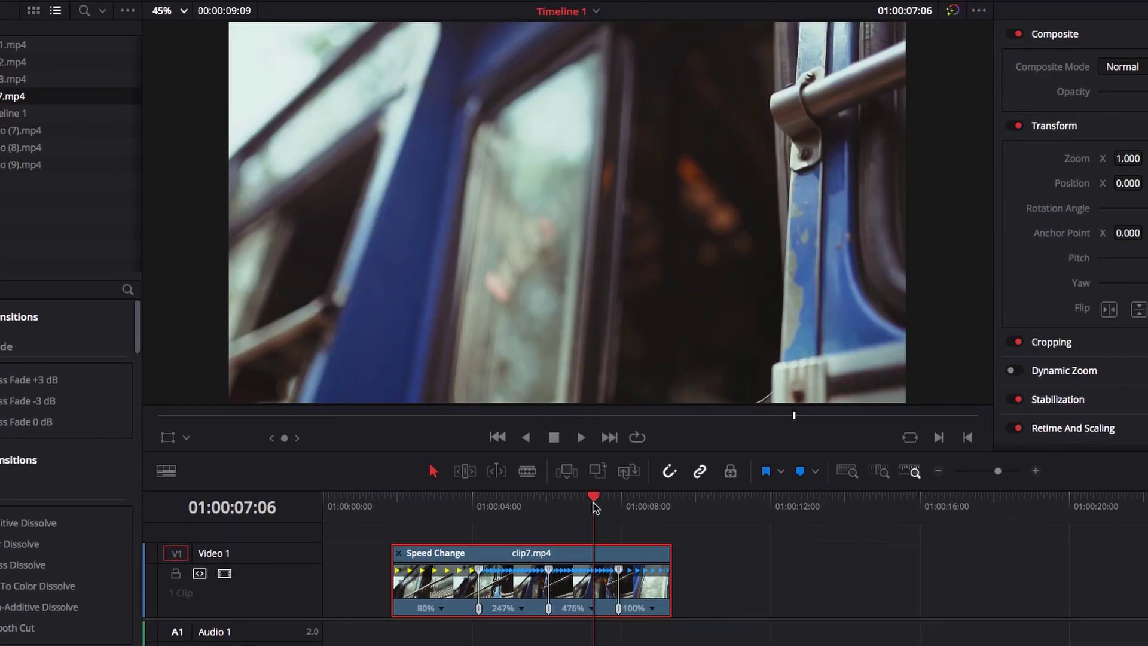
click(619, 497)
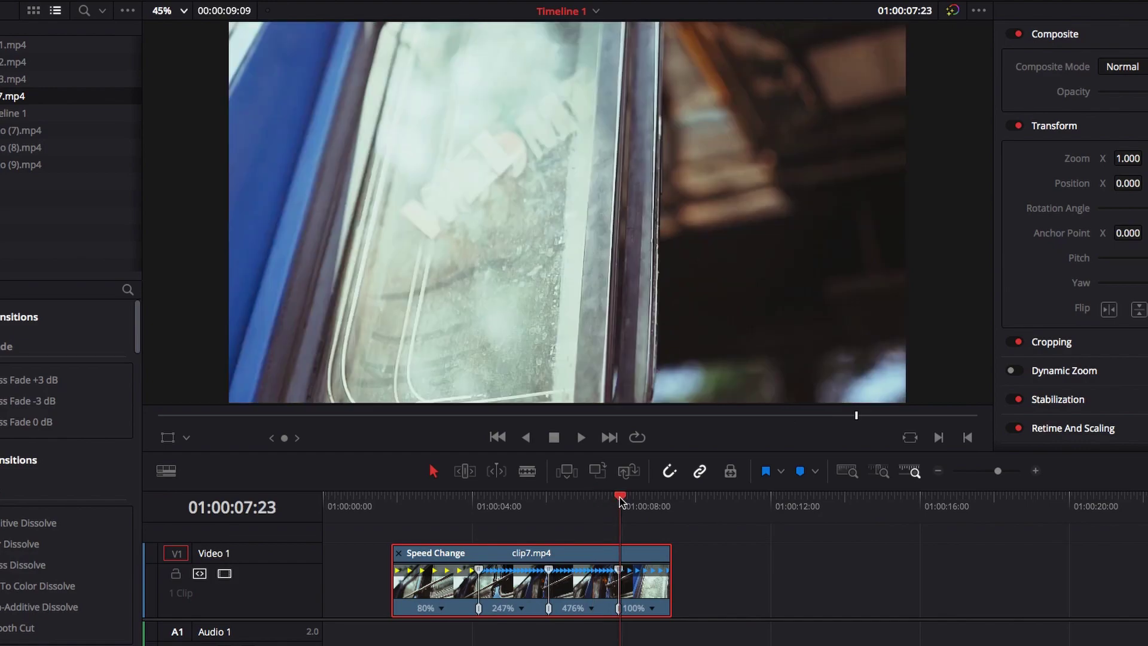
drag(619, 497, 617, 498)
key(space)
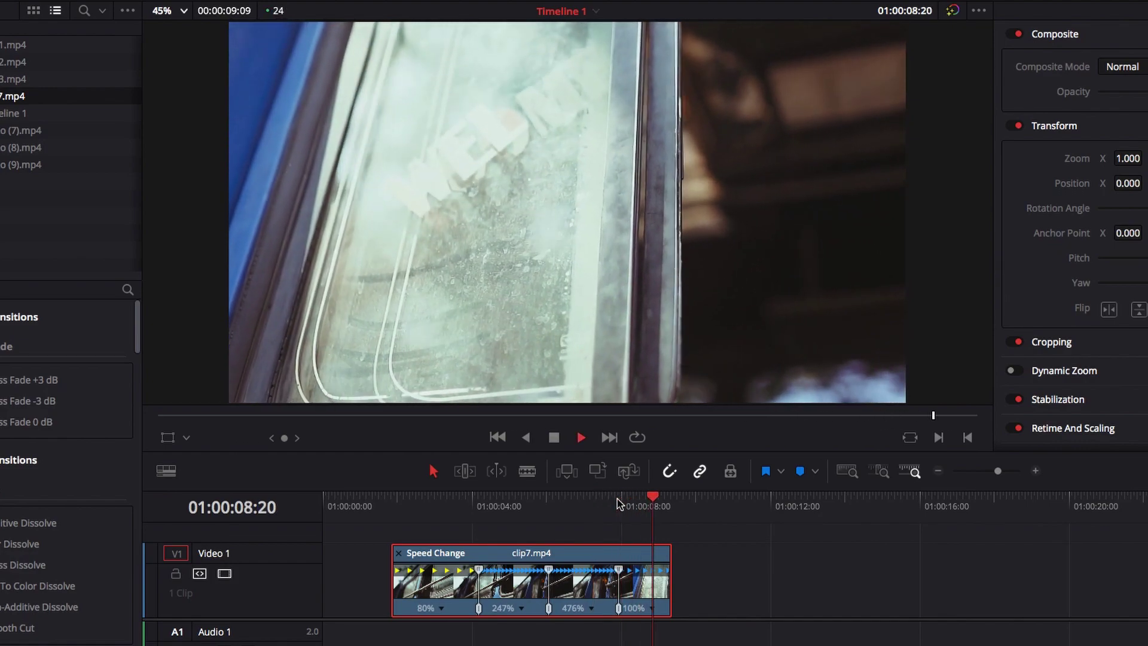
click(390, 502)
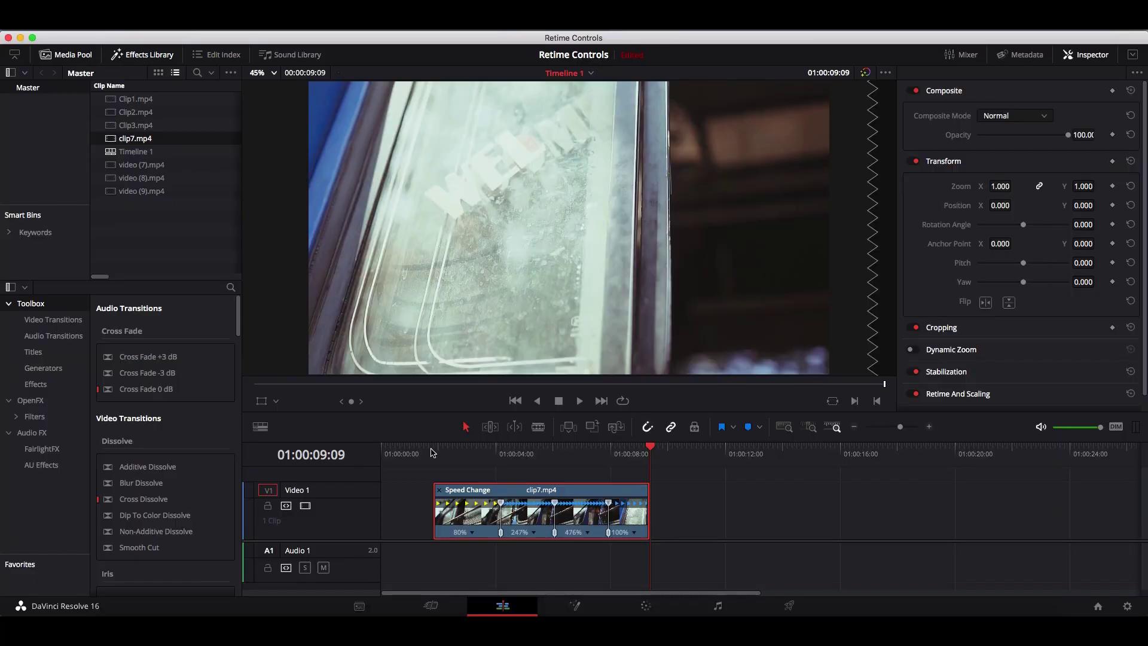
click(433, 448)
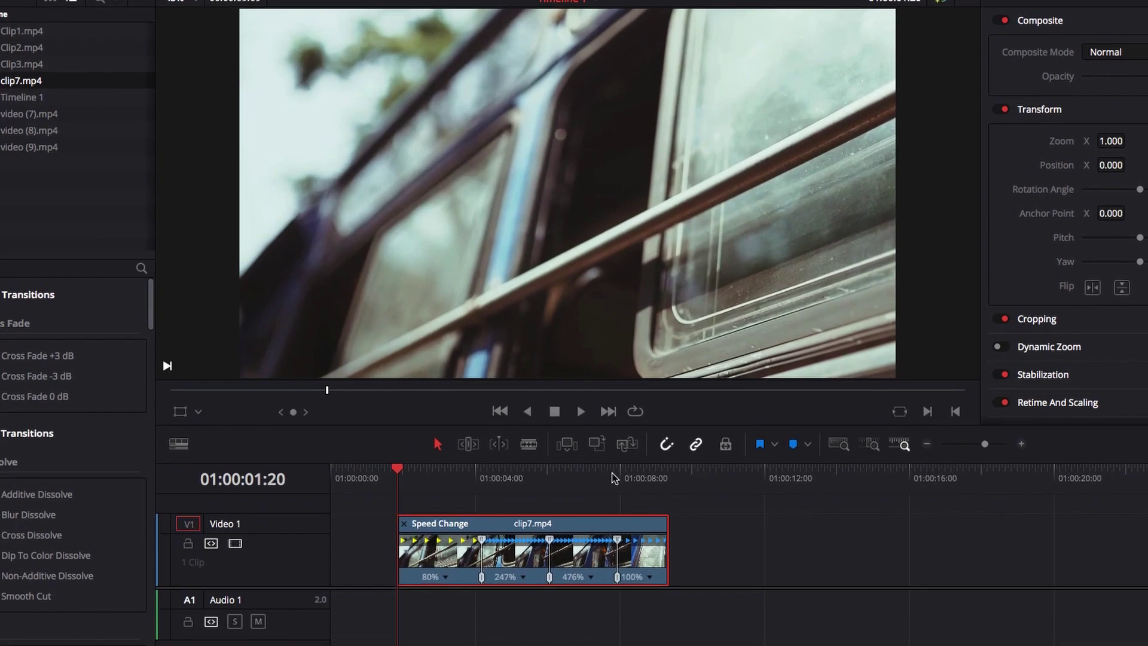
click(614, 508)
drag(616, 441, 618, 441)
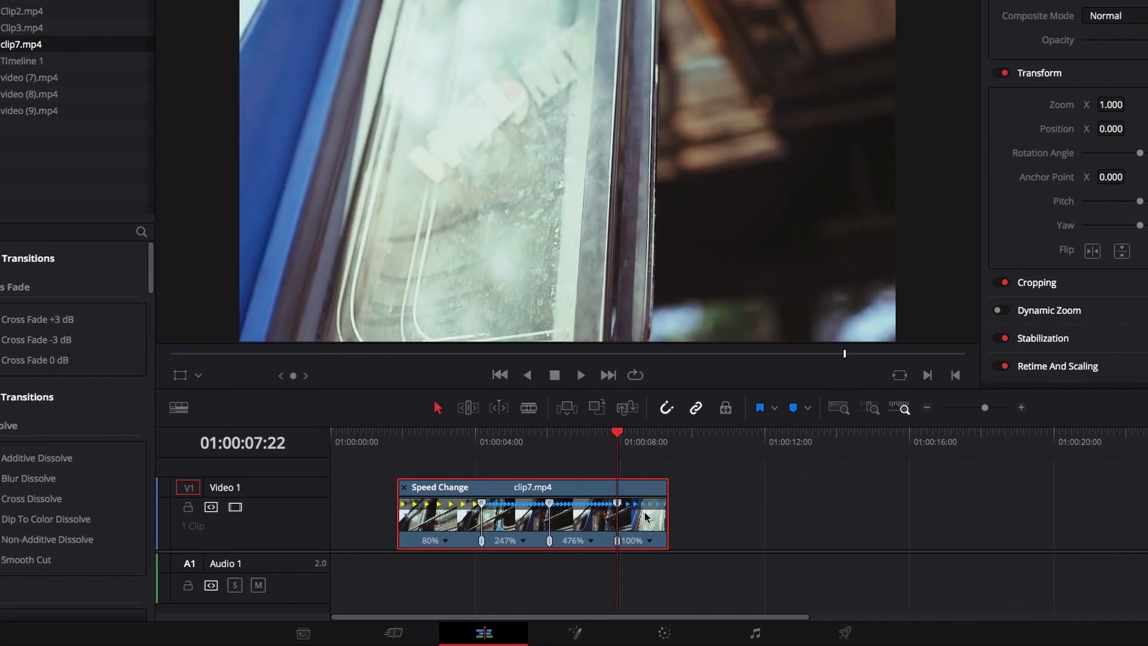
click(648, 540)
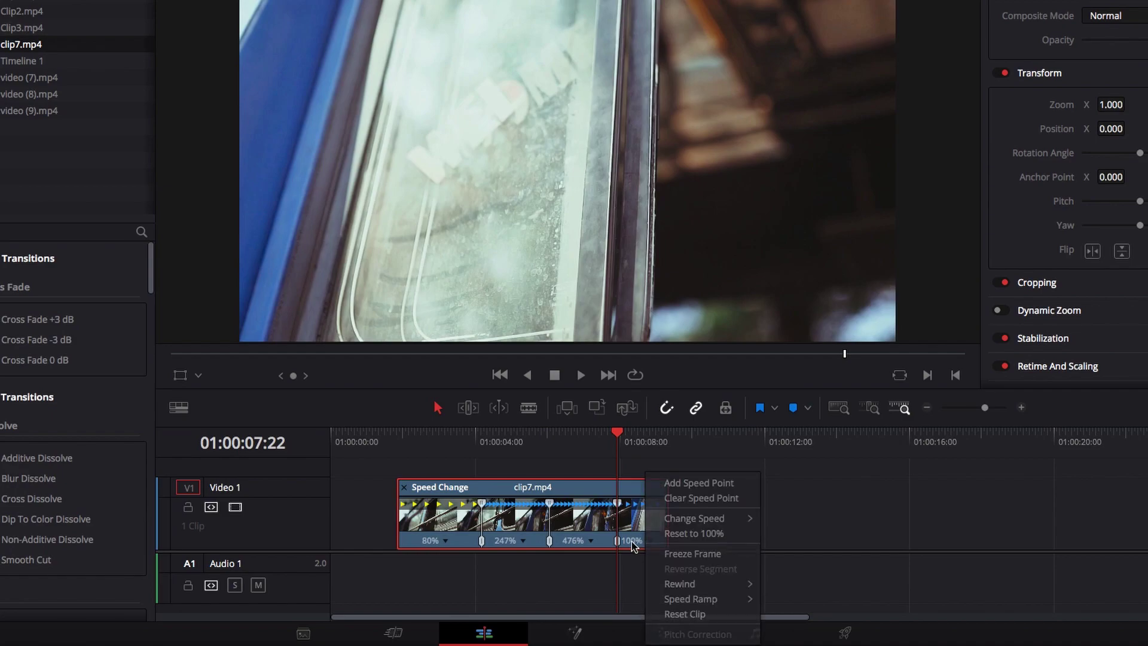
click(633, 543)
click(650, 541)
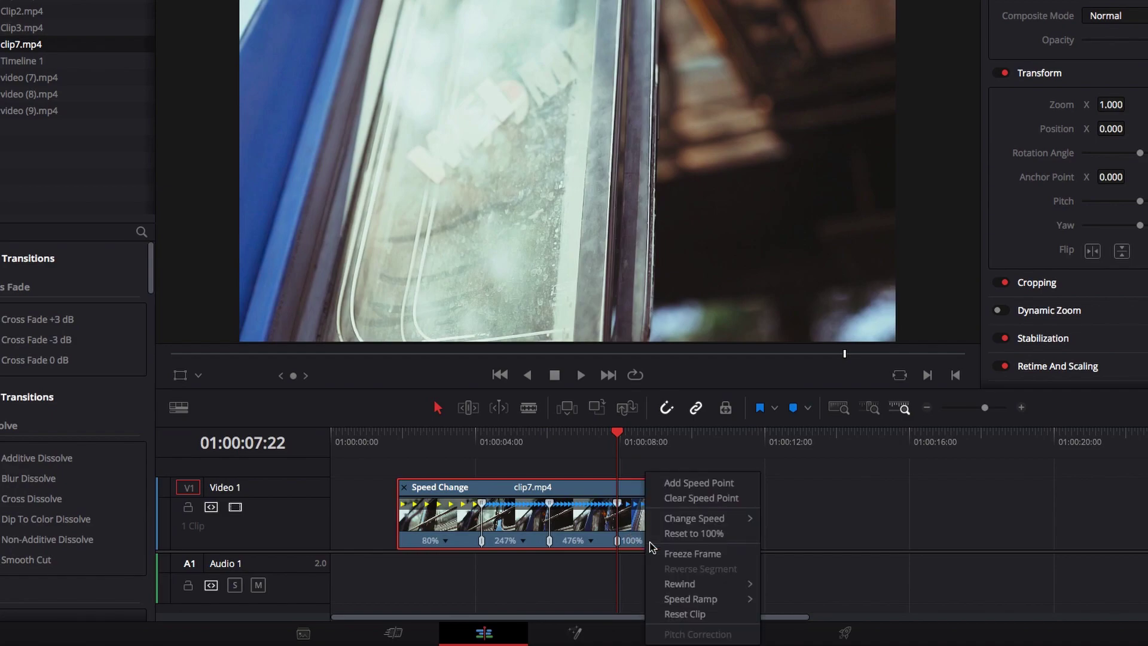
mouse_move(712, 519)
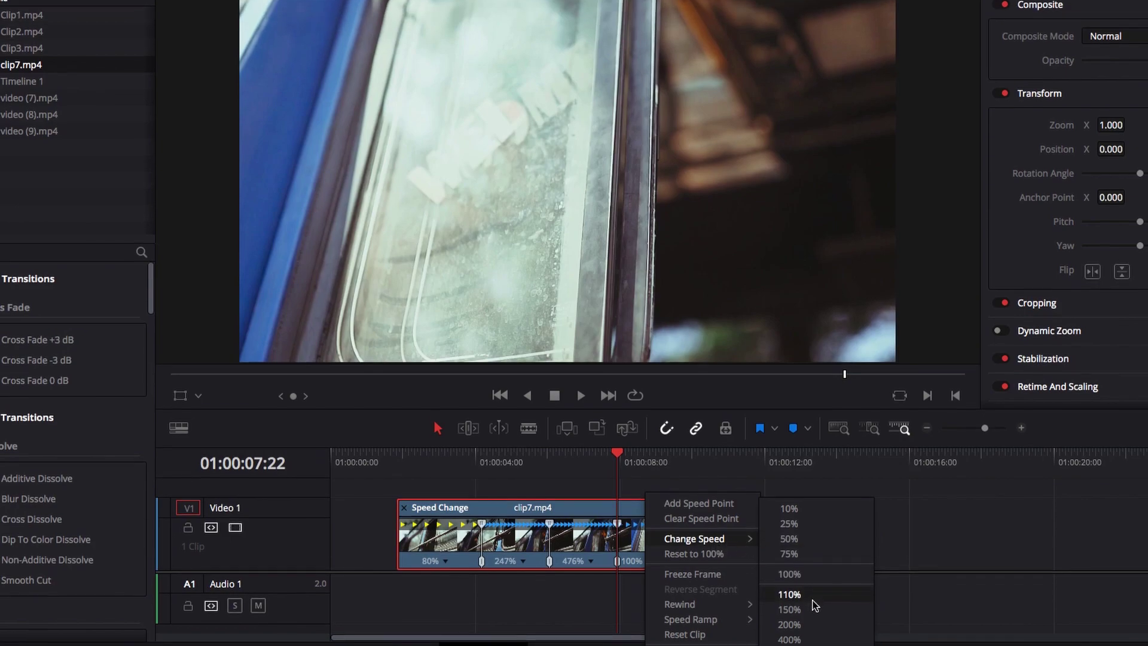
click(625, 537)
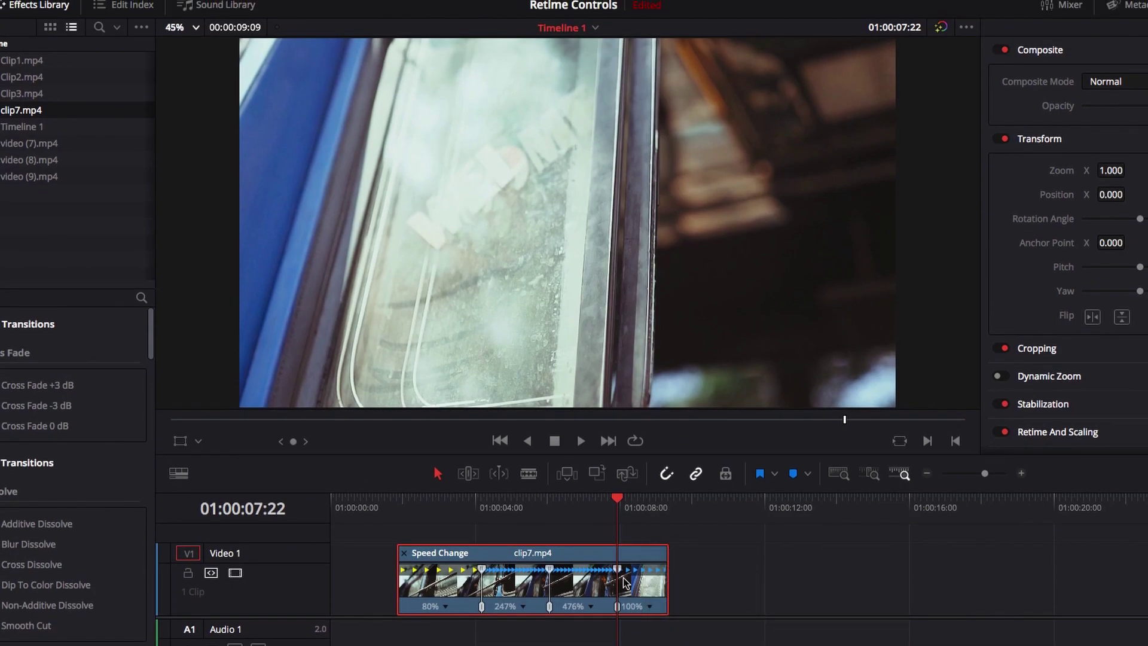
mouse_move(619, 573)
mouse_down()
mouse_move(610, 575)
mouse_move(619, 573)
mouse_up()
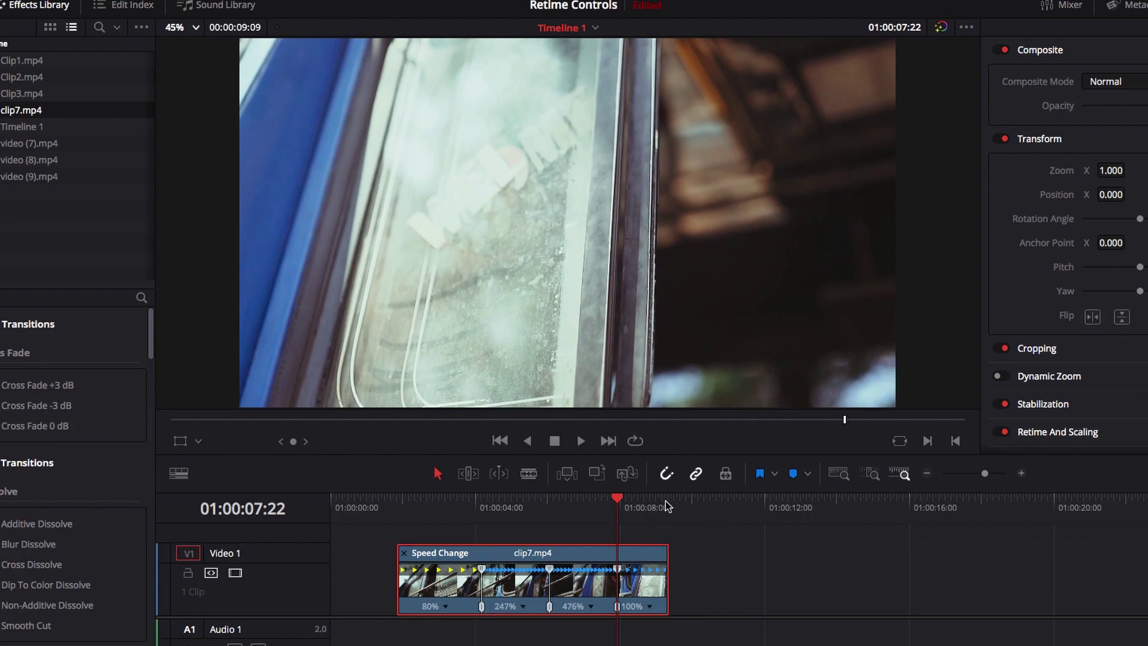
Zoom in and add a speed point two frames before the end of clip7.mp4.
click(1022, 474)
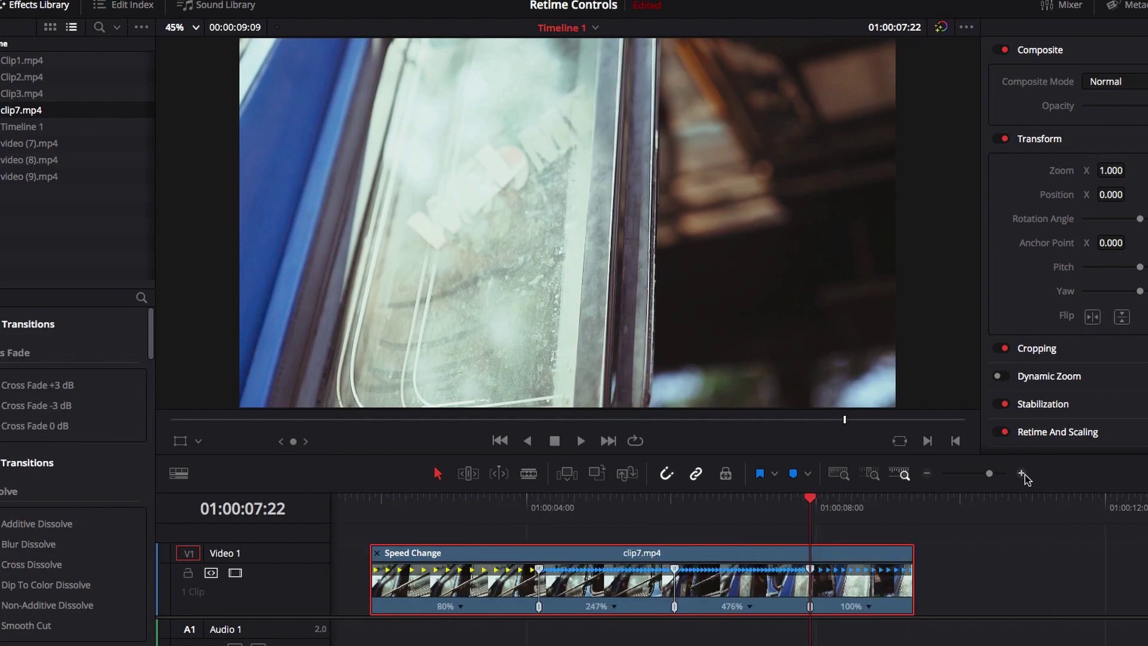
click(1022, 474)
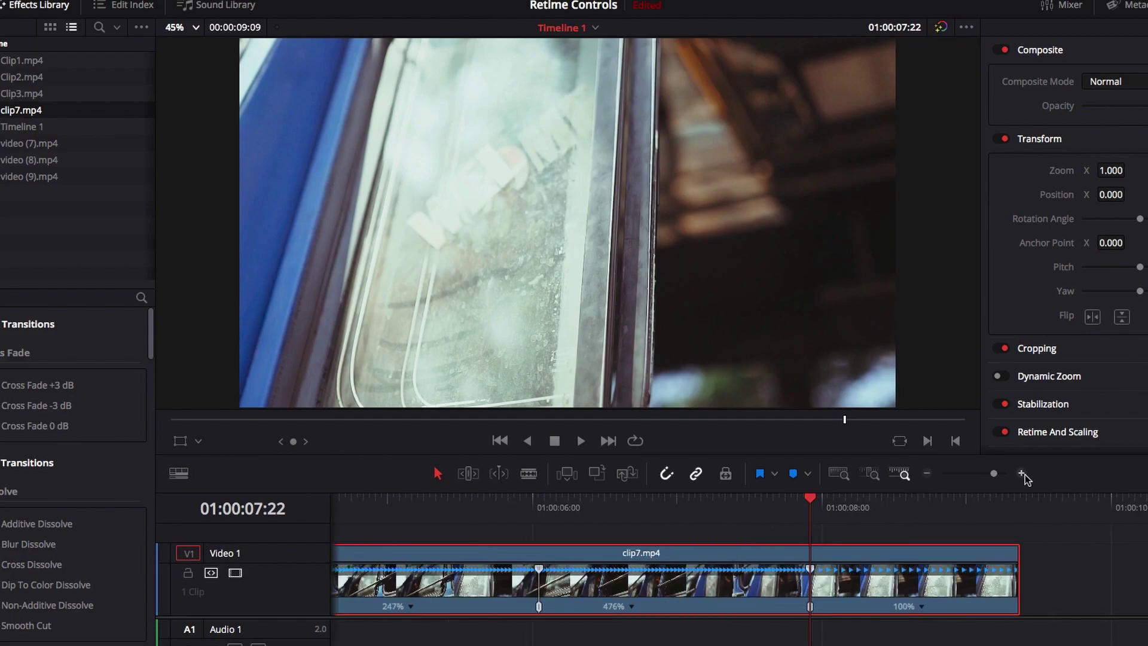
click(1023, 503)
key(Left)
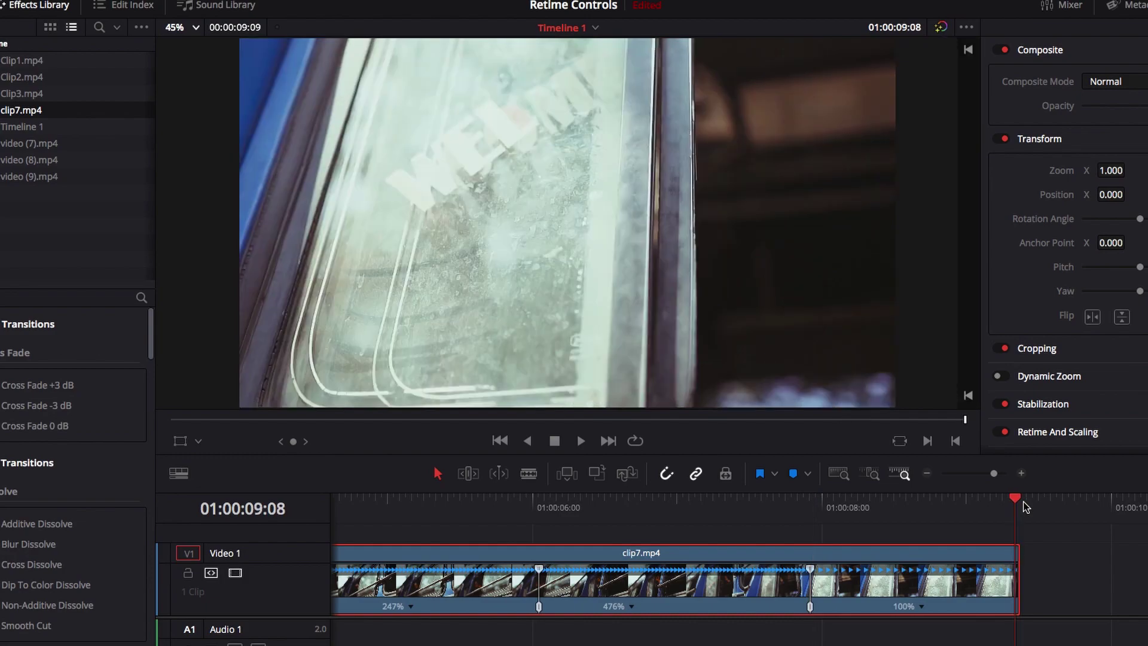
key(Left)
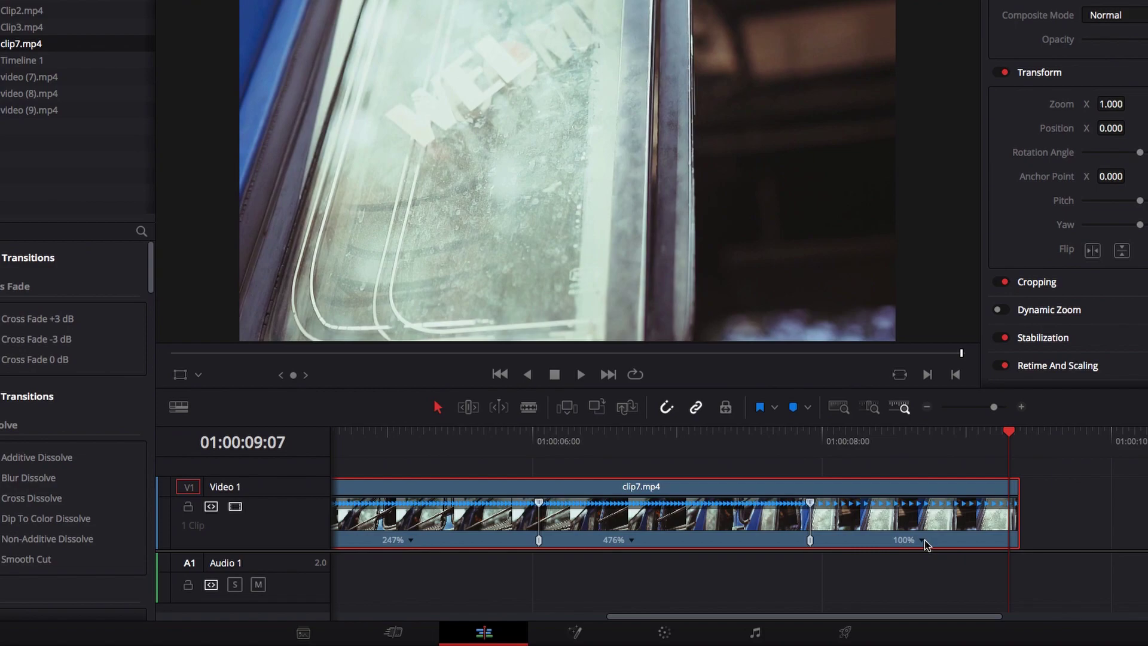
click(924, 540)
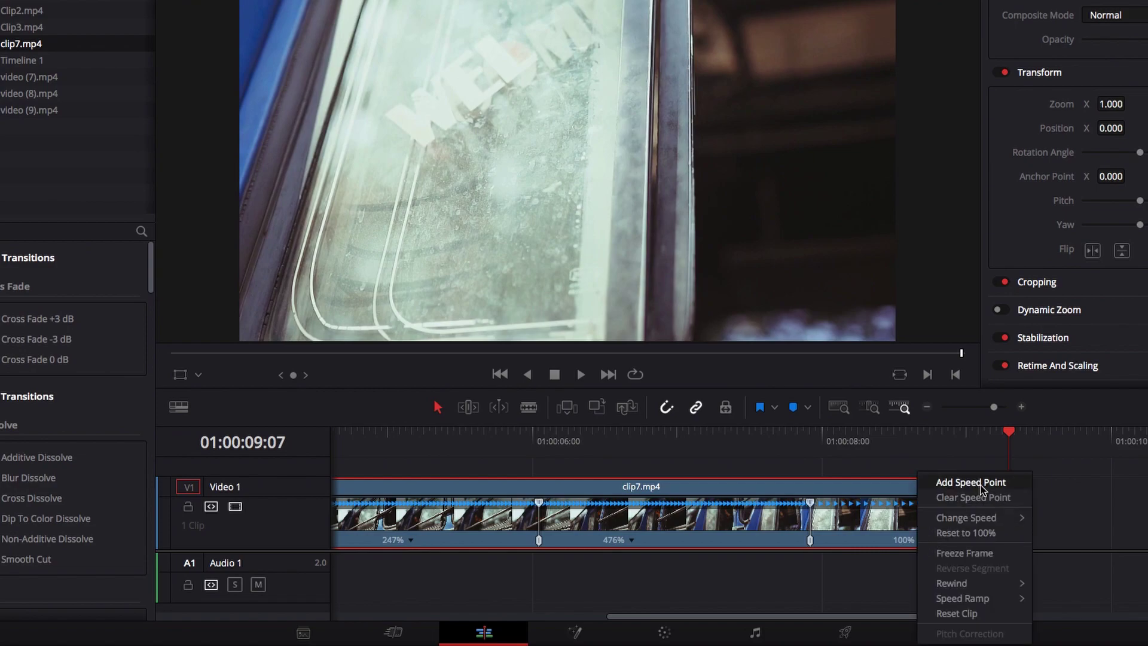
click(981, 487)
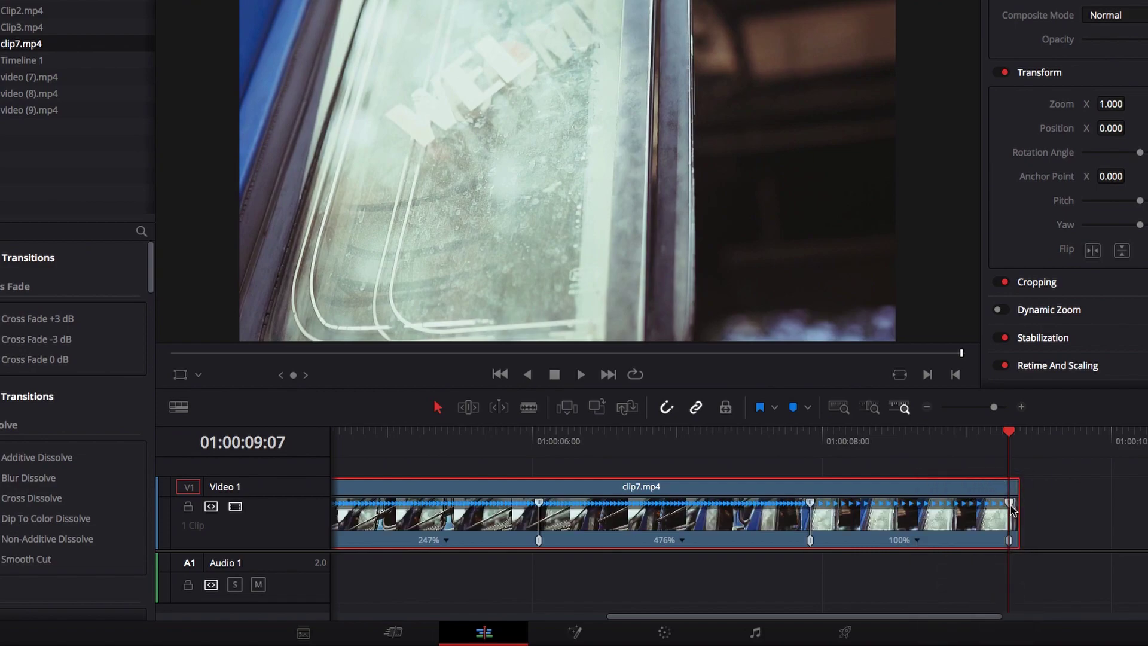
Drag the end speed point so the final section slows to 80%, then play from 01:00:07:15.
mouse_move(1011, 508)
mouse_down()
mouse_move(992, 509)
mouse_move(1060, 513)
mouse_up()
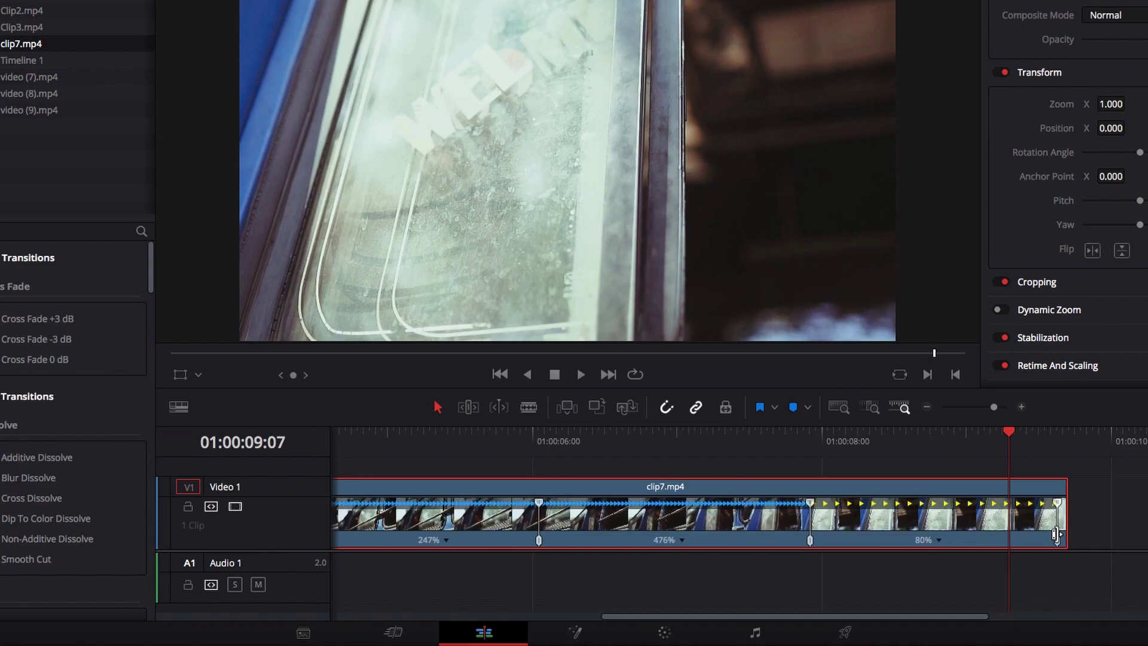
drag(1058, 541, 1072, 541)
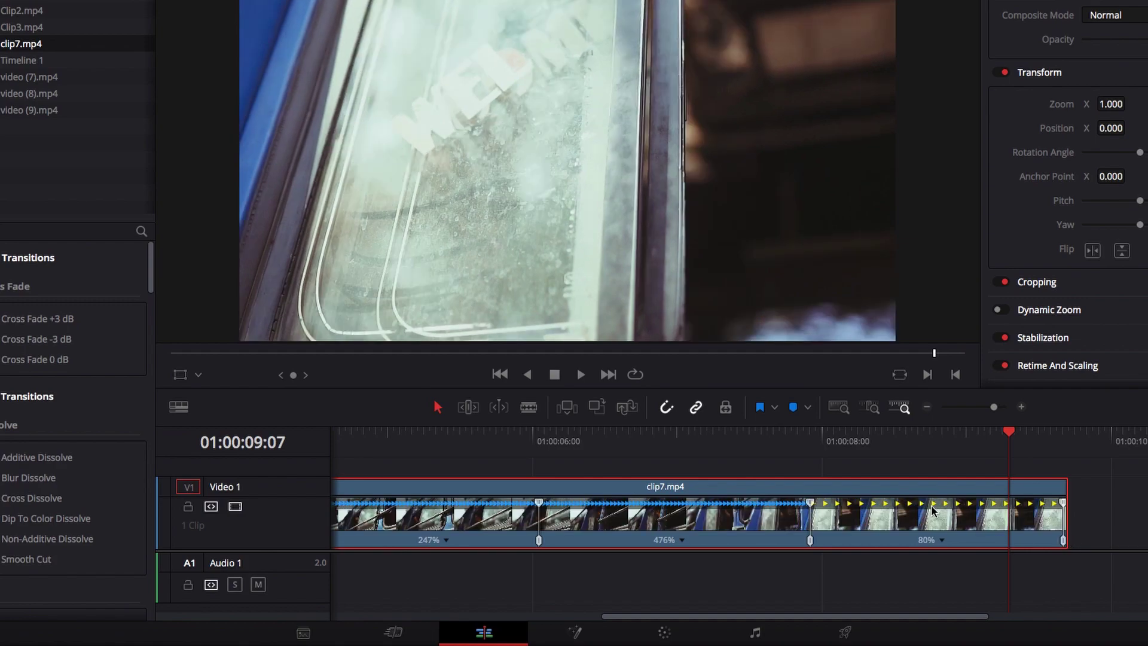
click(765, 436)
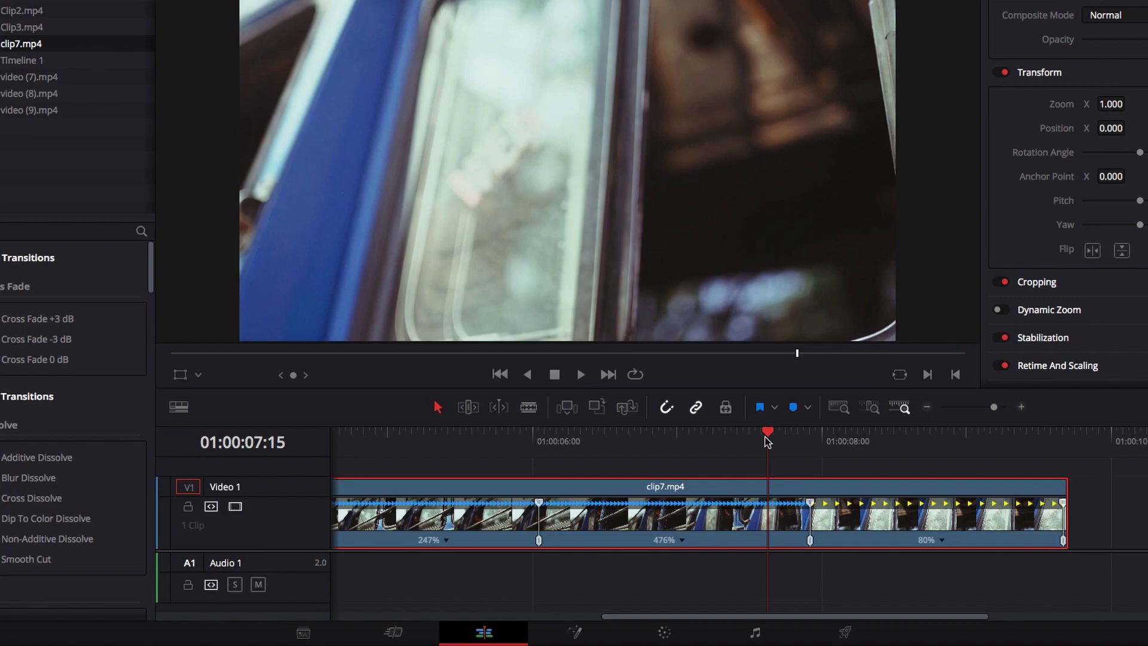
key(space)
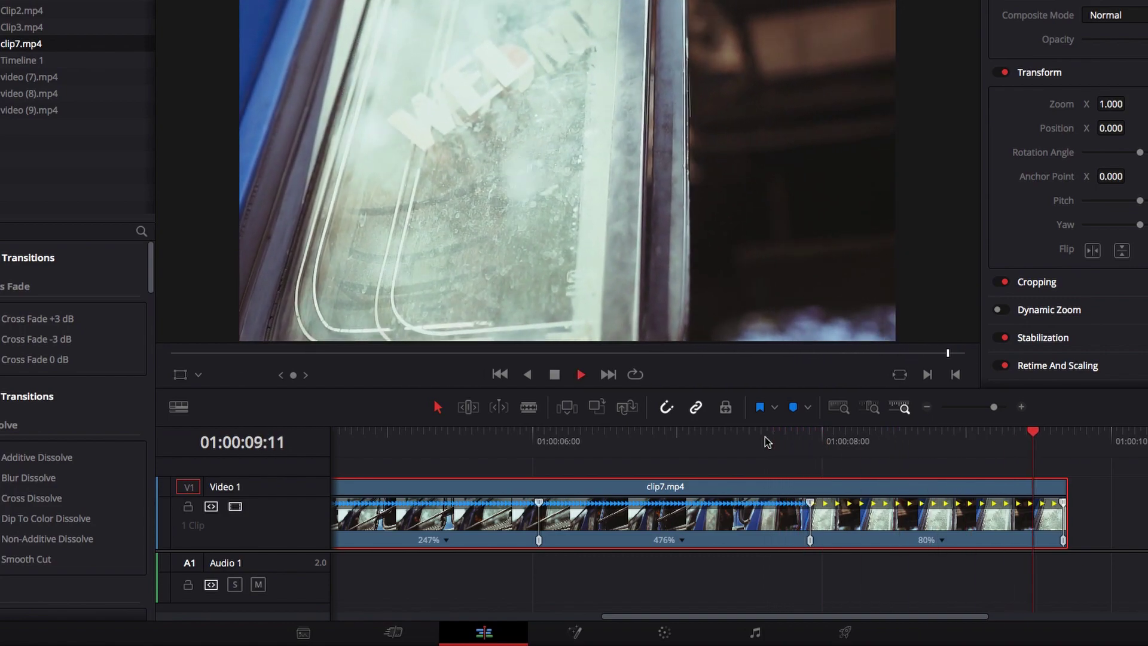
Clear the speed points of the 247% and 476% sections, leaving a 253% section before 80%.
click(928, 409)
key(ctrl+r)
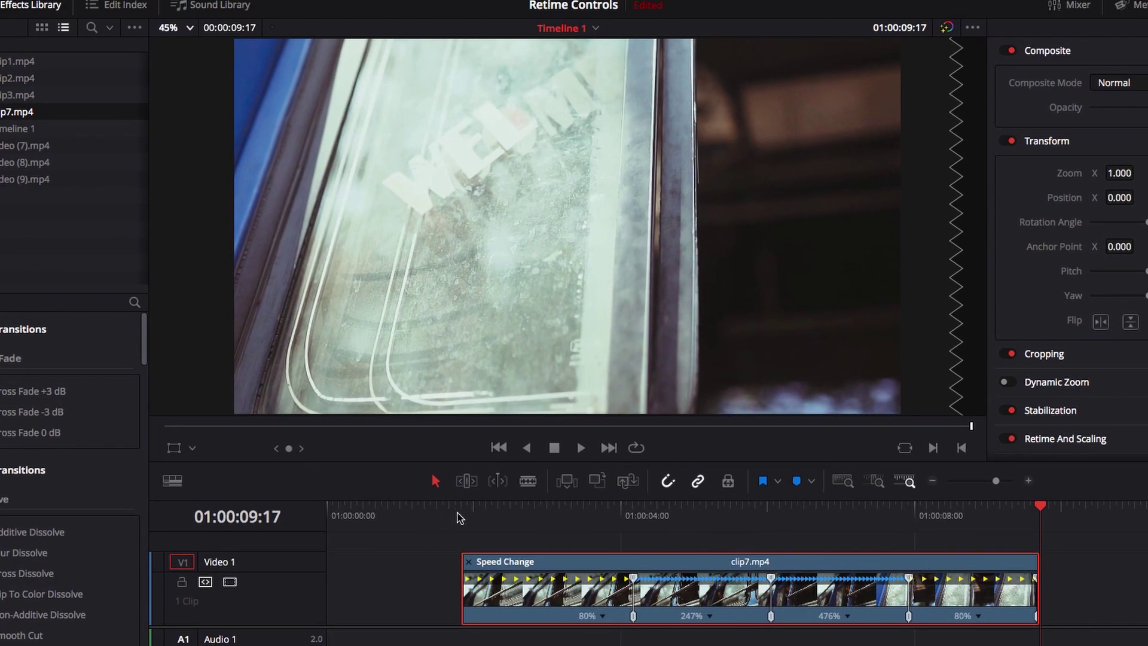
click(457, 512)
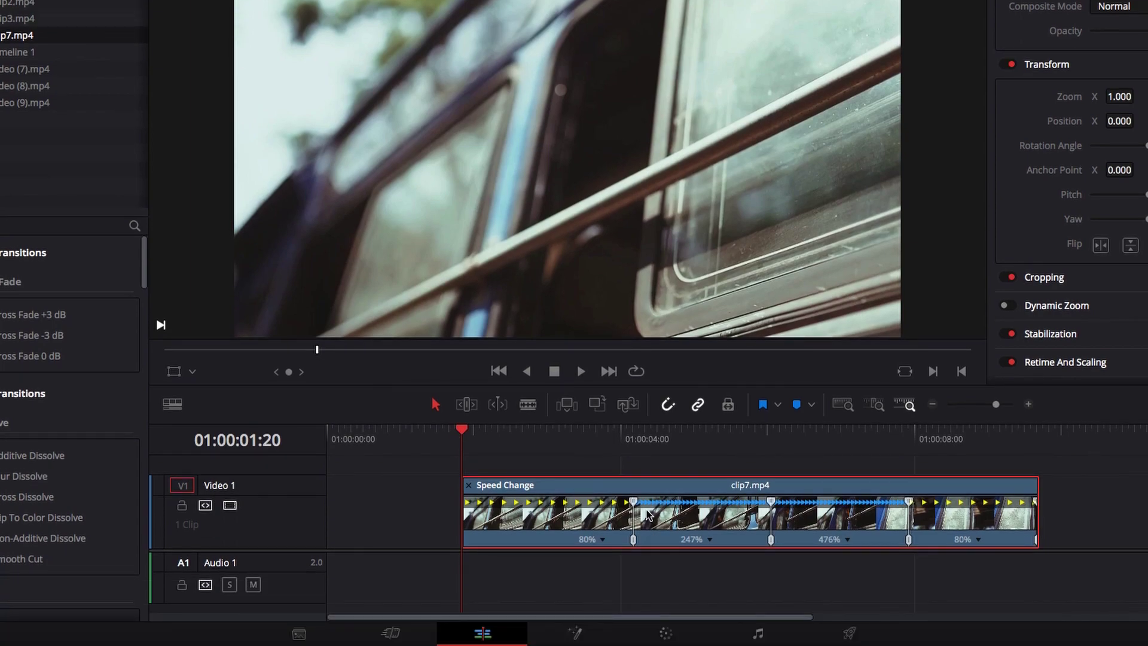
right_click(712, 543)
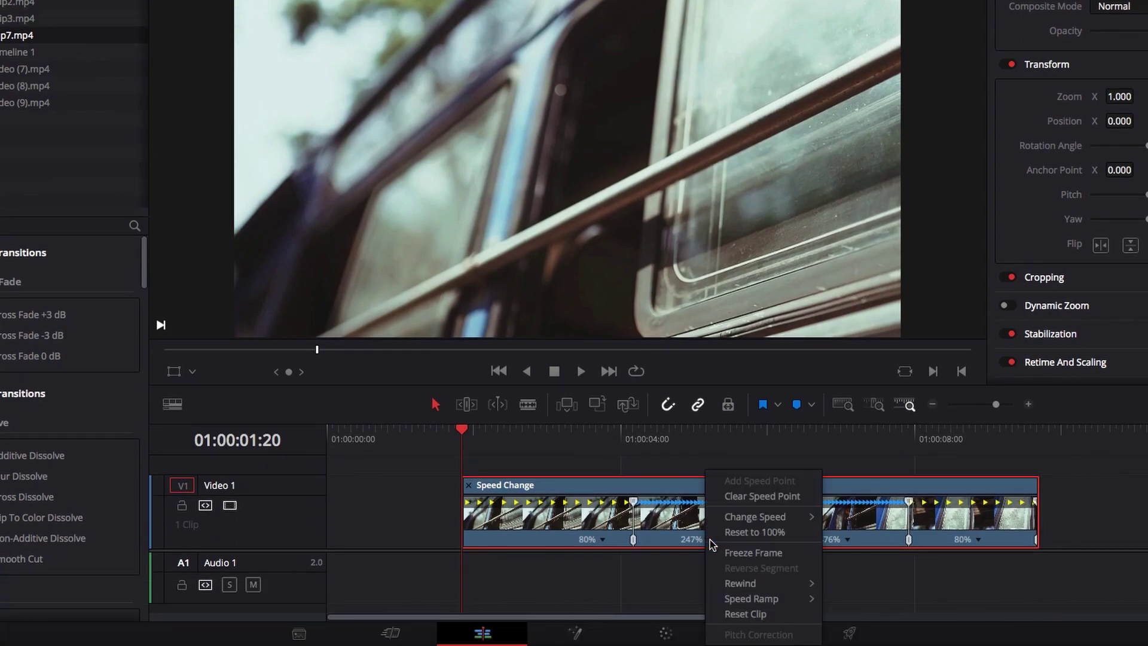
click(756, 496)
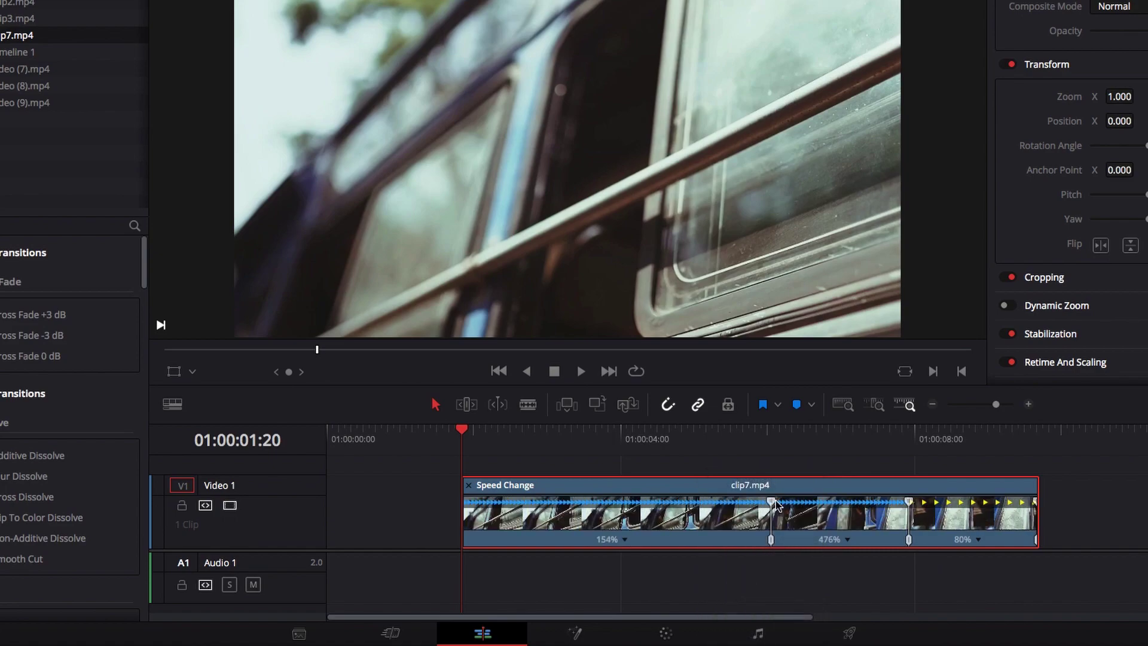
click(849, 539)
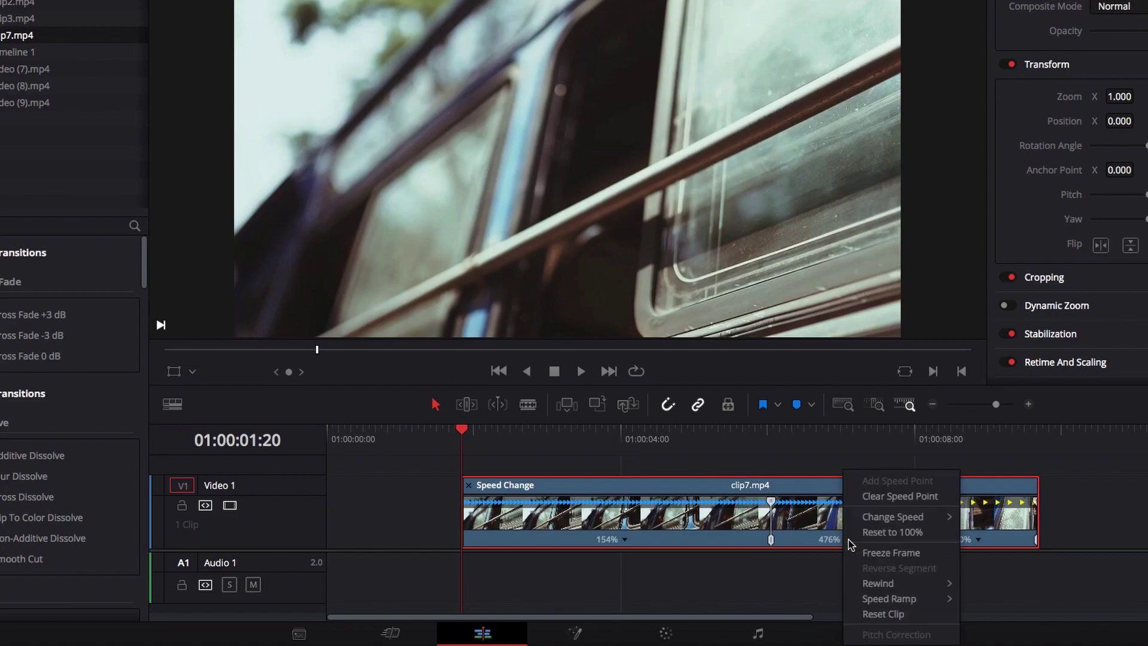
click(900, 498)
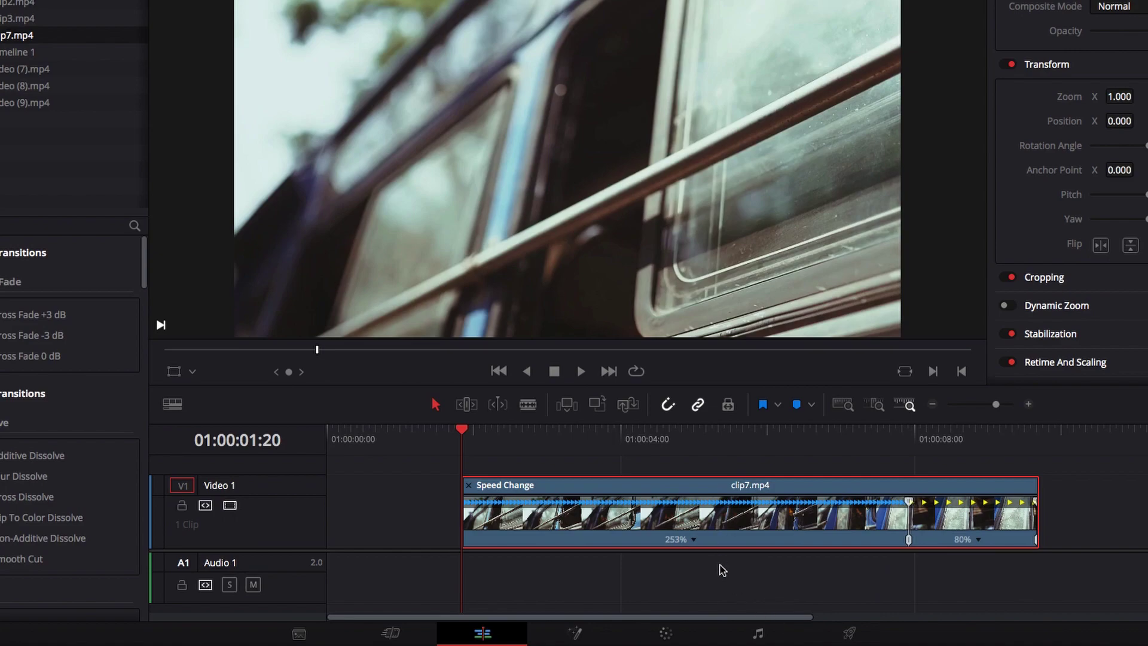
Turn off Retime Controls on clip7.mp4, play it through, and jump back to its start.
right_click(732, 519)
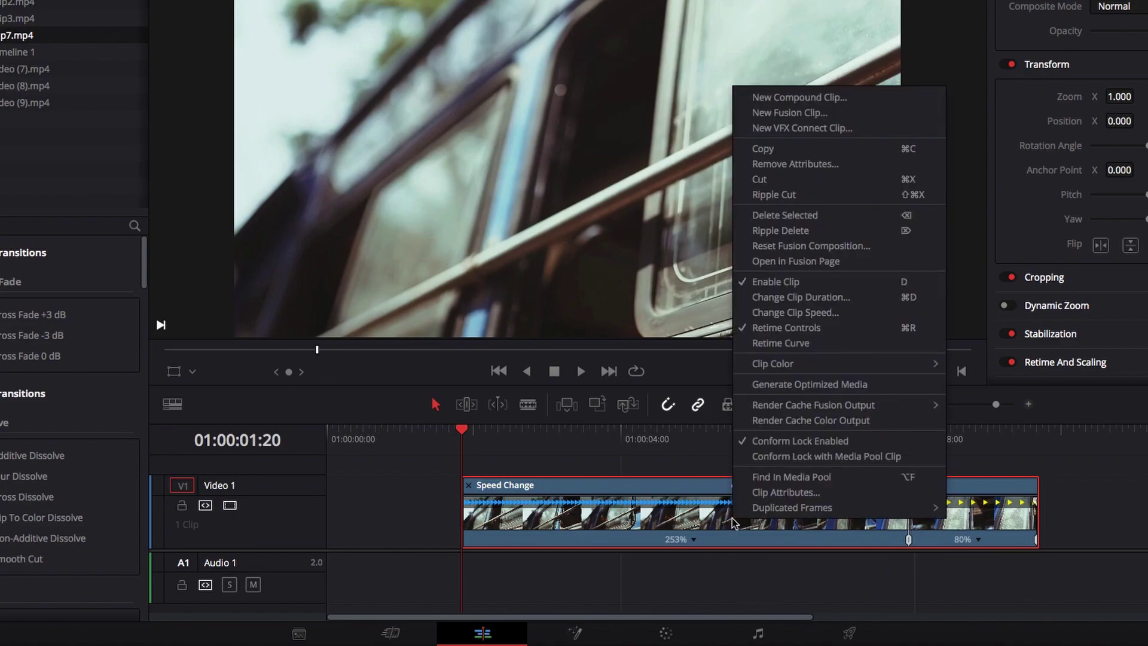
click(835, 325)
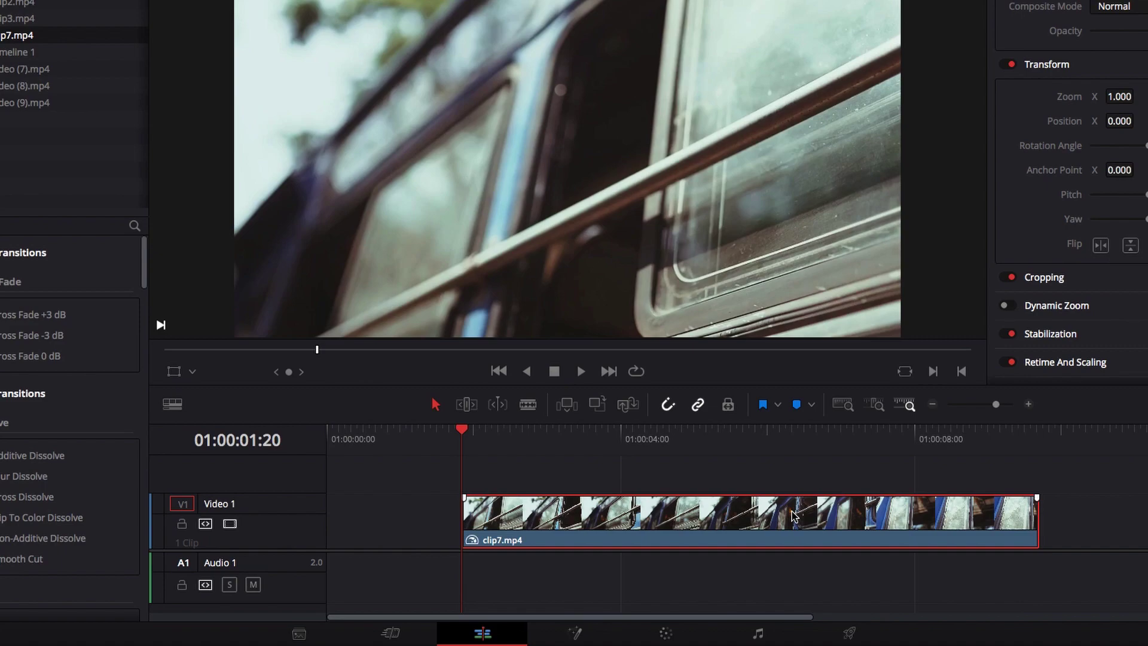
key(space)
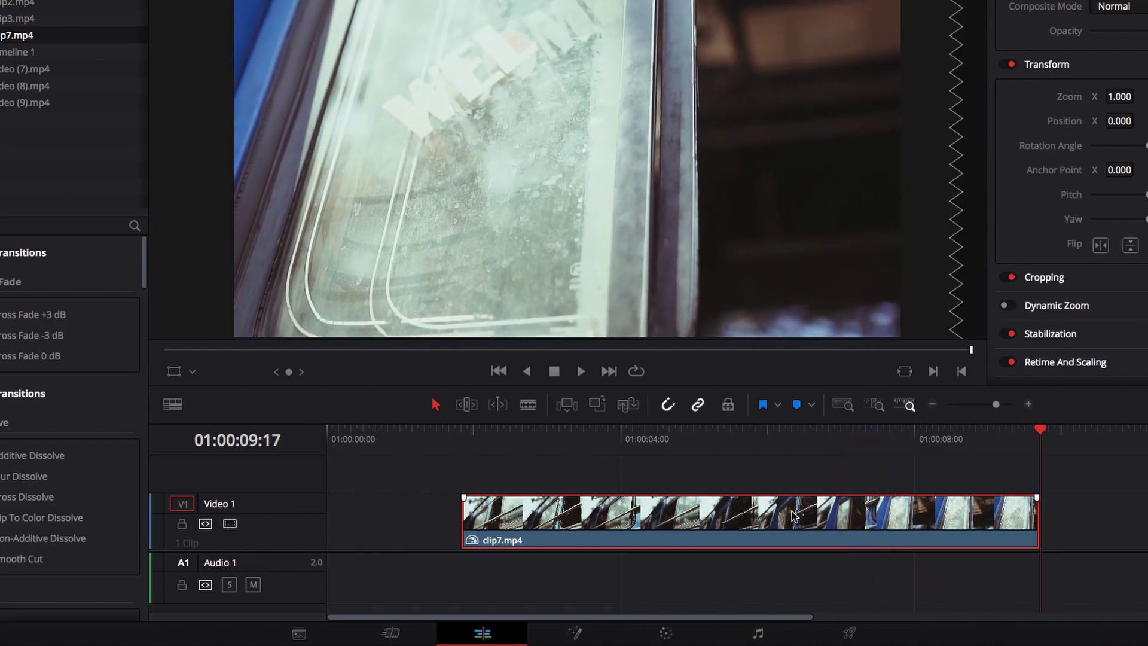
key(Up)
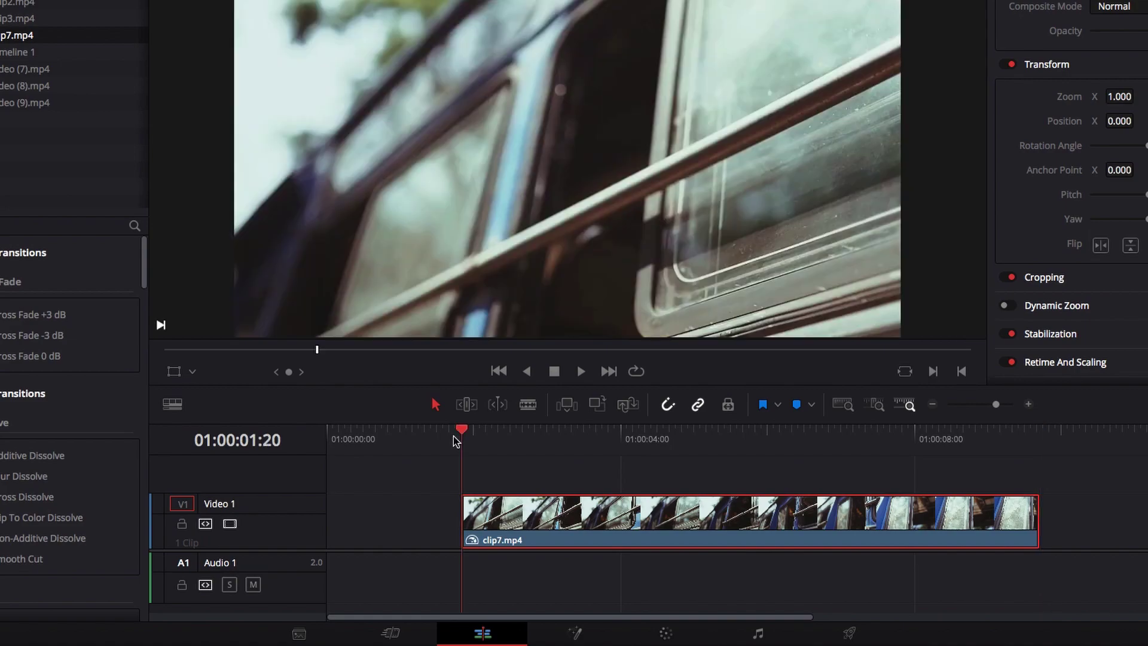
Re-enable Retime Controls on clip7.mp4 and reset its 253% section to 100% speed.
right_click(760, 524)
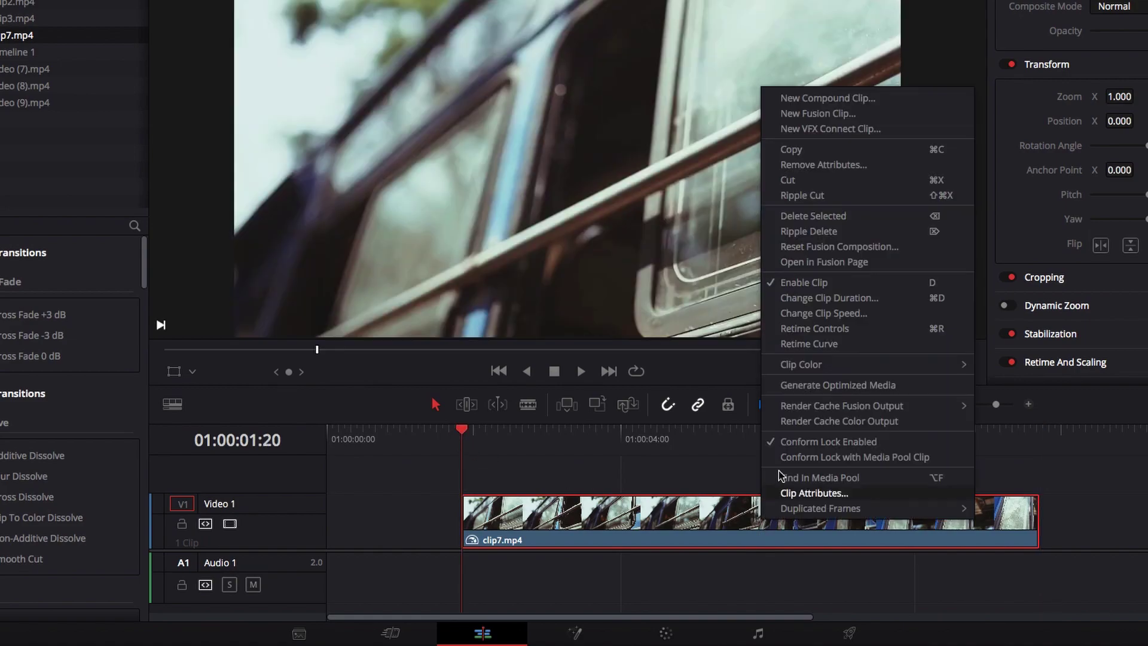
click(836, 323)
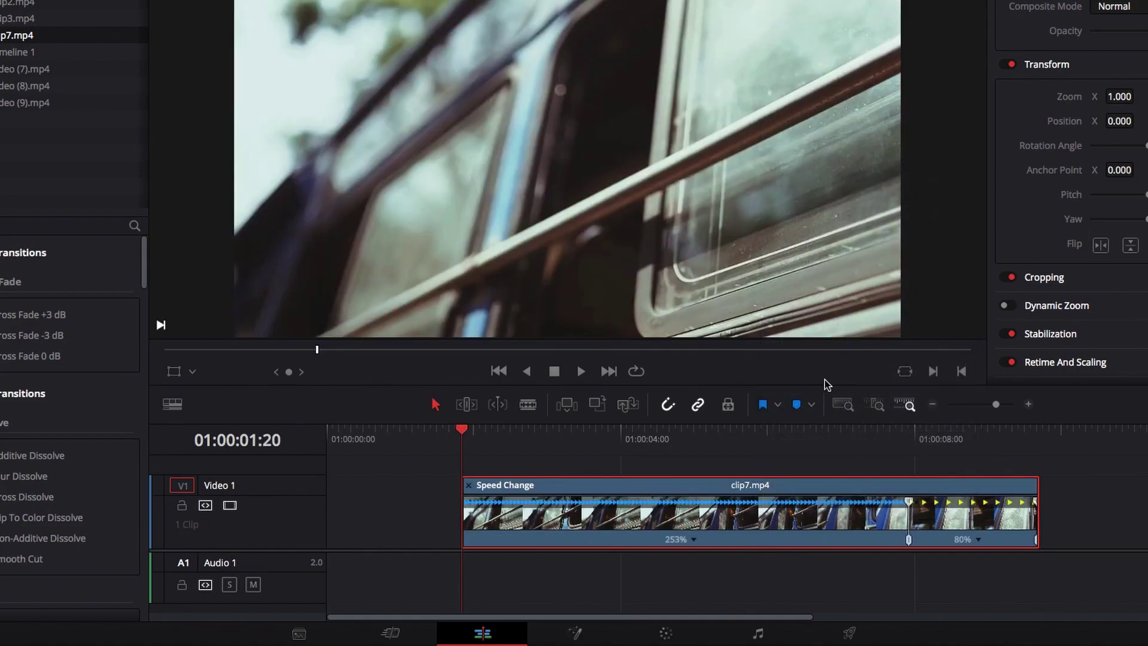
click(691, 537)
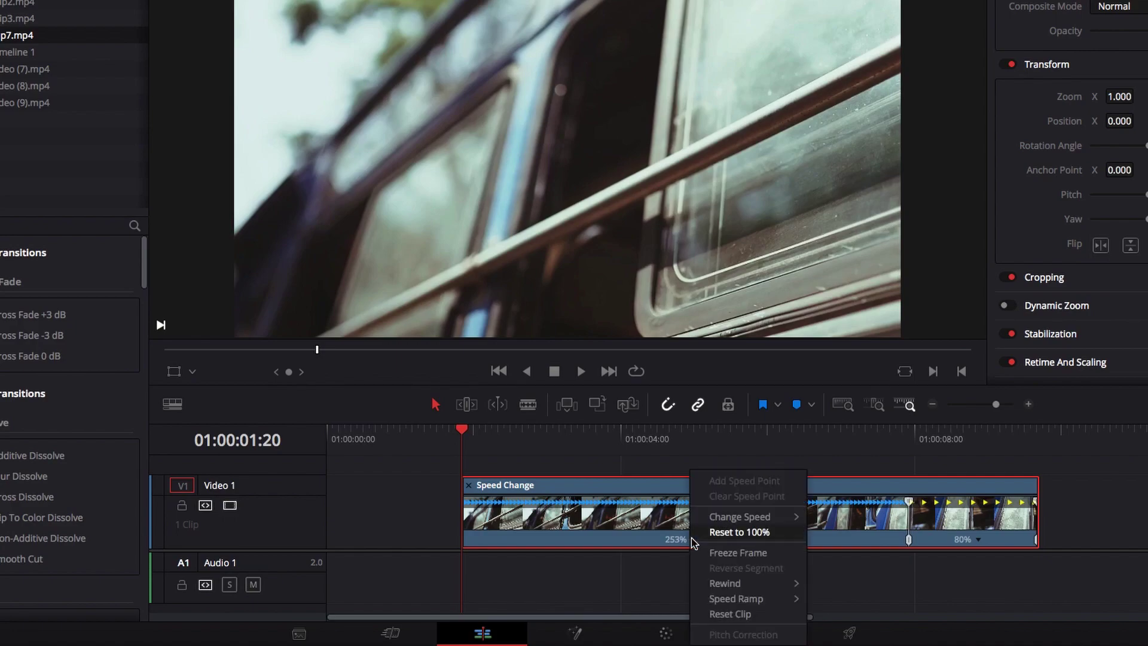
click(738, 532)
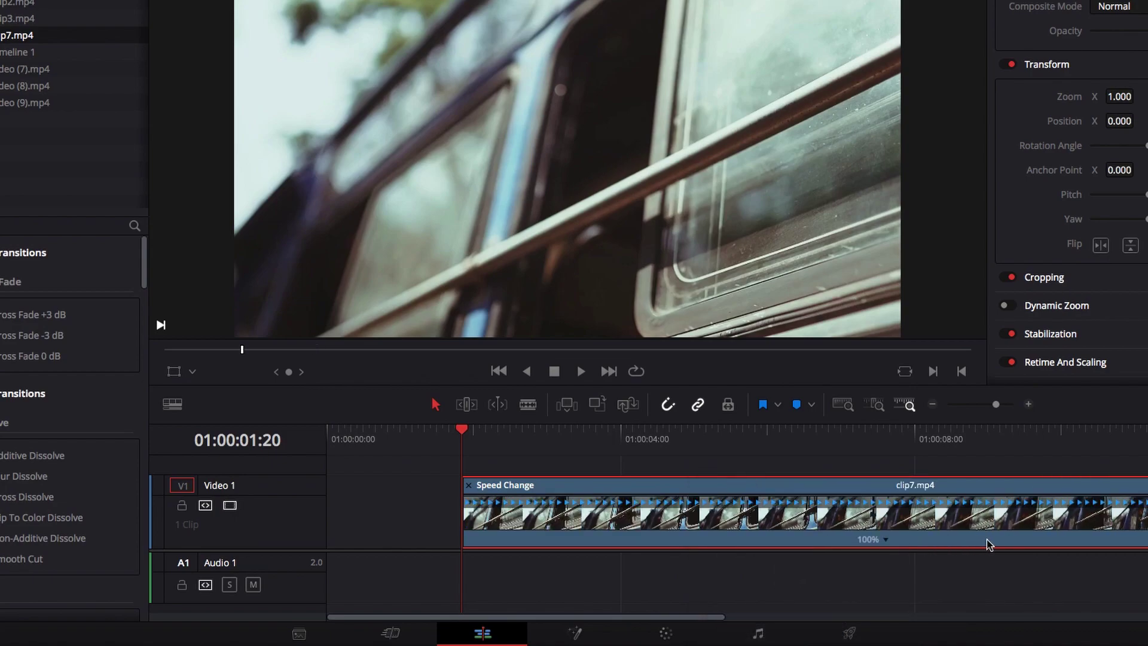
click(932, 405)
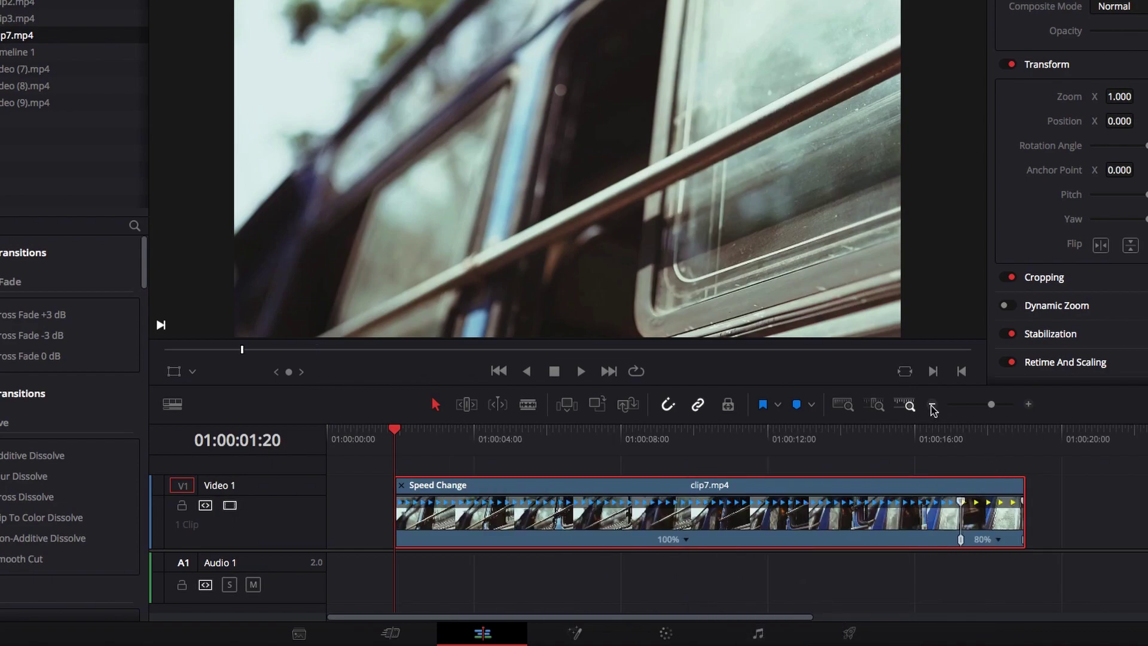